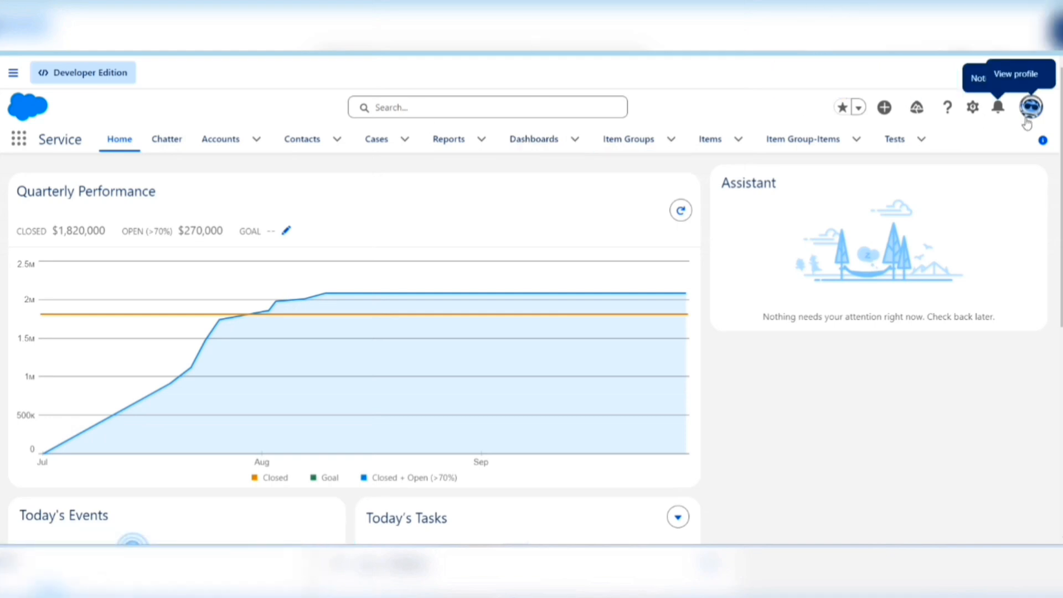
- Open the Object Manager in Setup and dismiss the browser's notification permission request
click(974, 111)
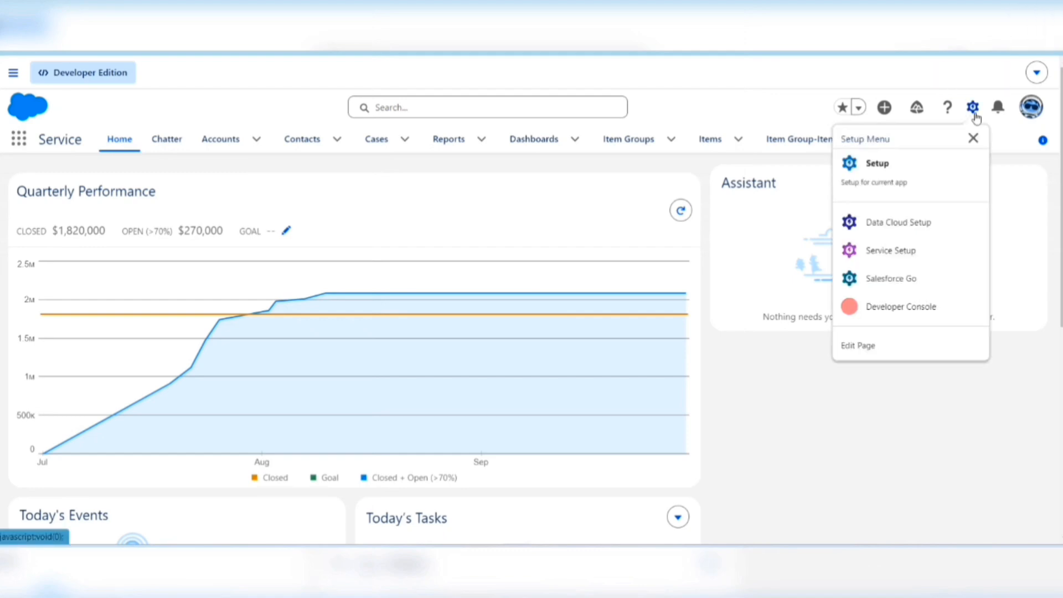
click(903, 176)
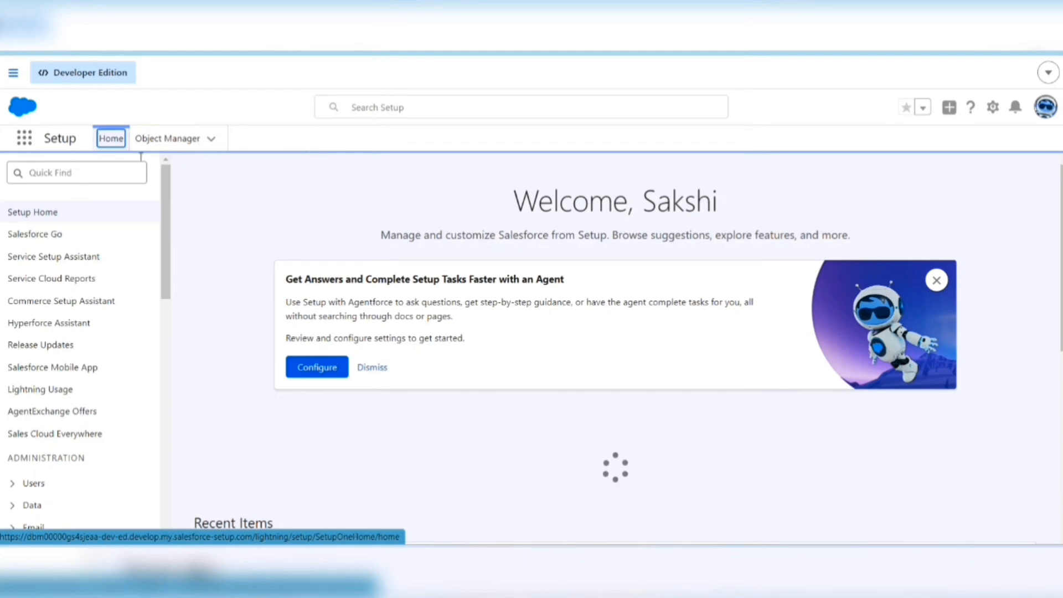
click(198, 137)
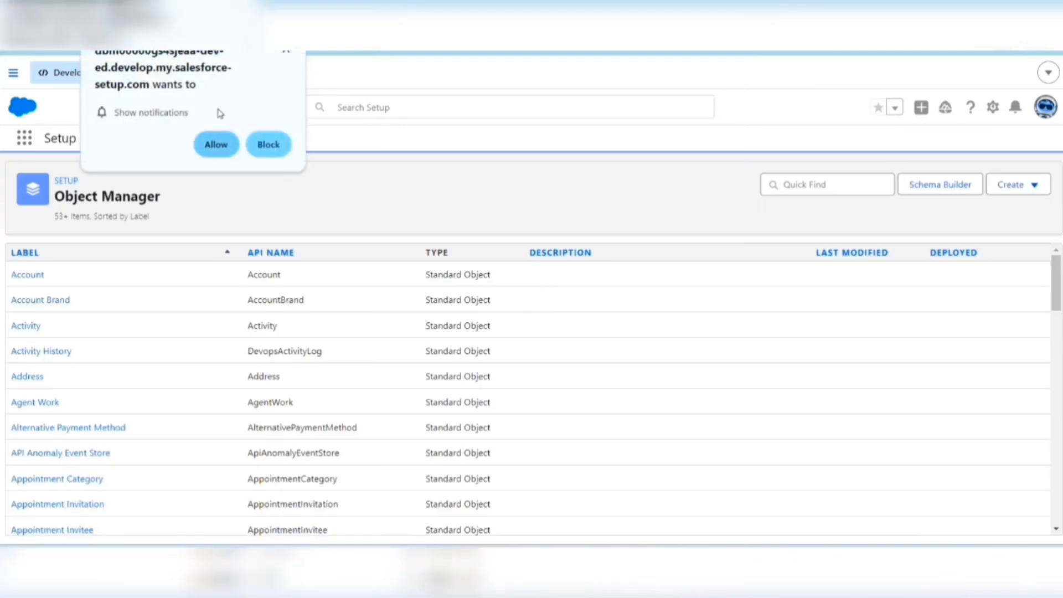
click(285, 51)
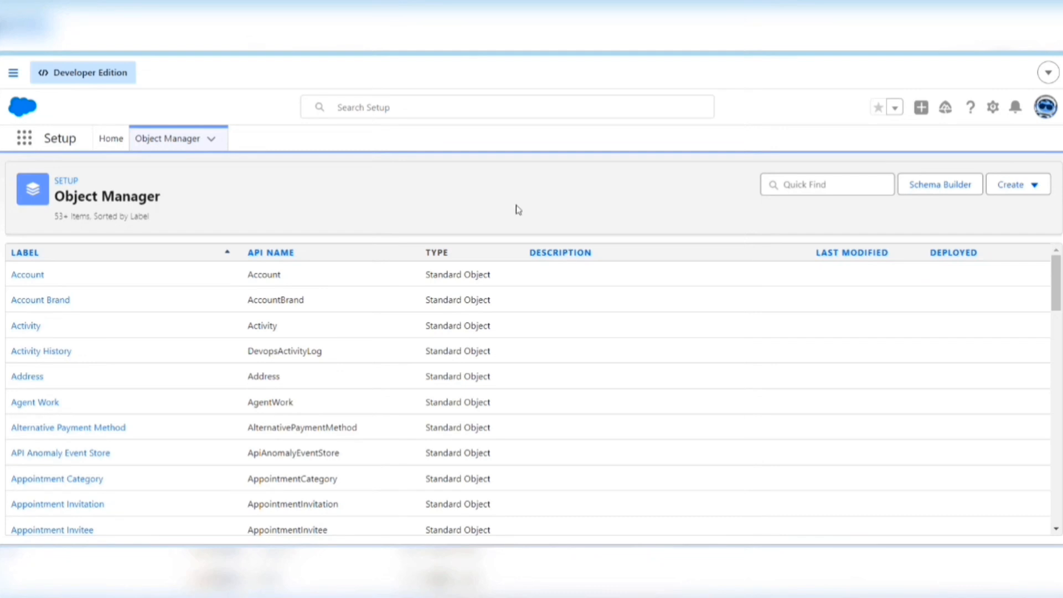
- Start a new custom object with the label Course and the plural label Courses
click(1039, 188)
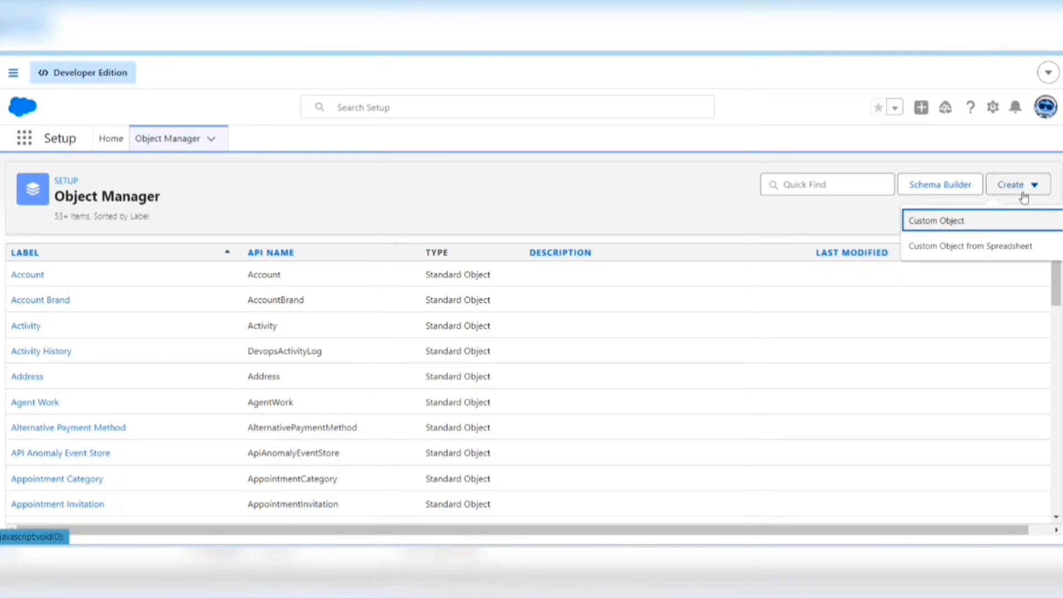
click(970, 221)
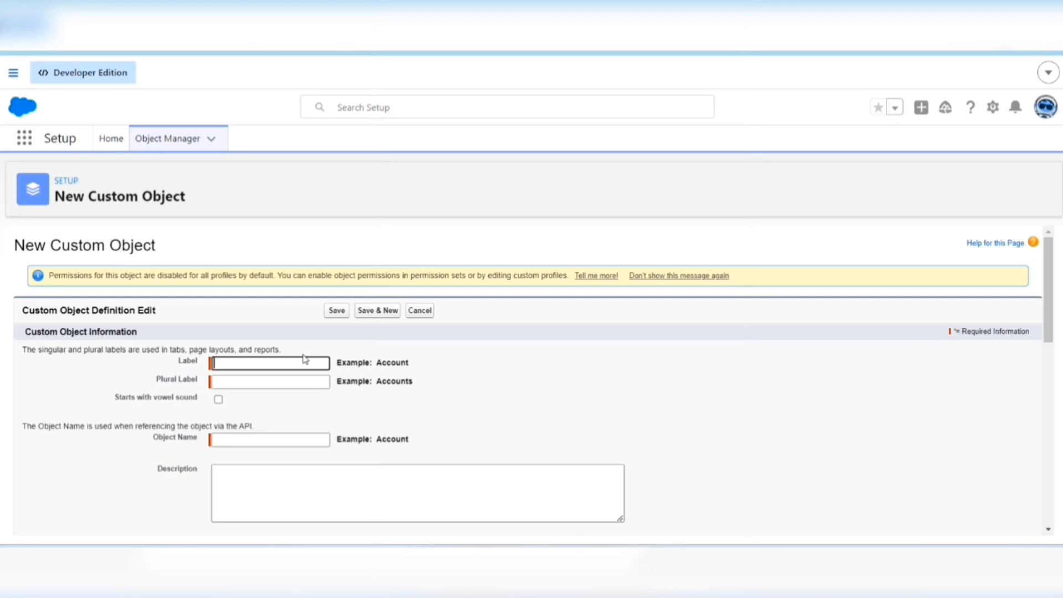
text(Course)
click(282, 381)
text(C)
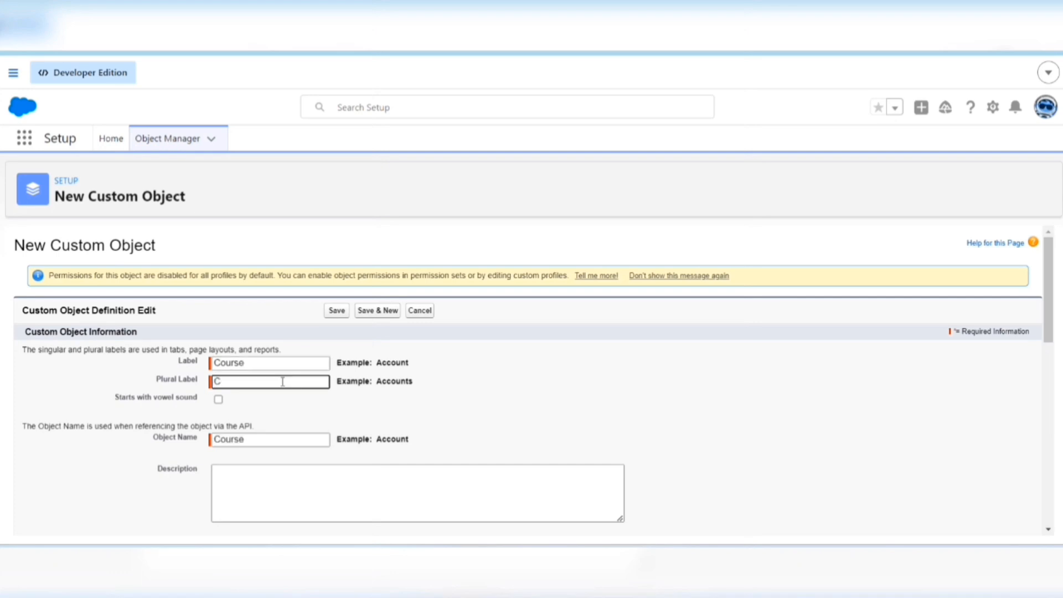
text(ourses)
click(580, 390)
- Review the Course object's record name format, optional features, classification, deployment, search and creation options
scroll(443, 396, down, 1)
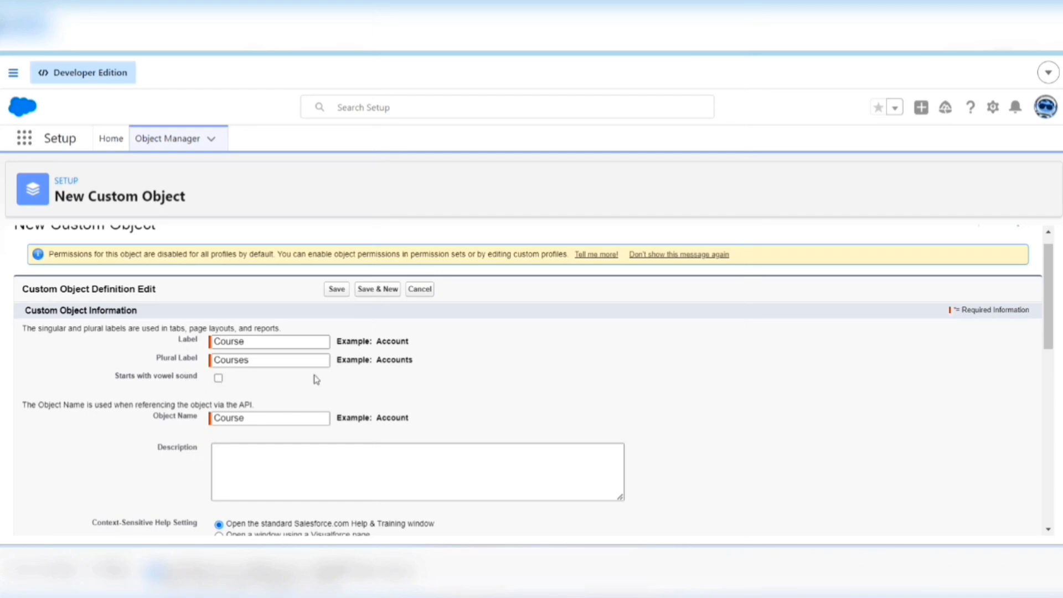
scroll(313, 377, down, 2)
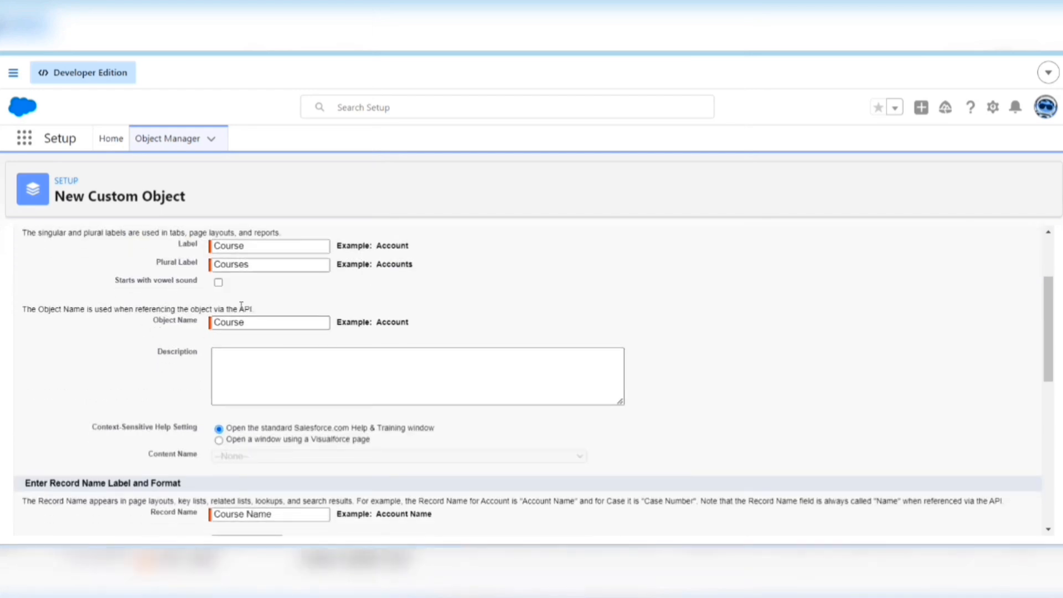
scroll(375, 299, down, 1)
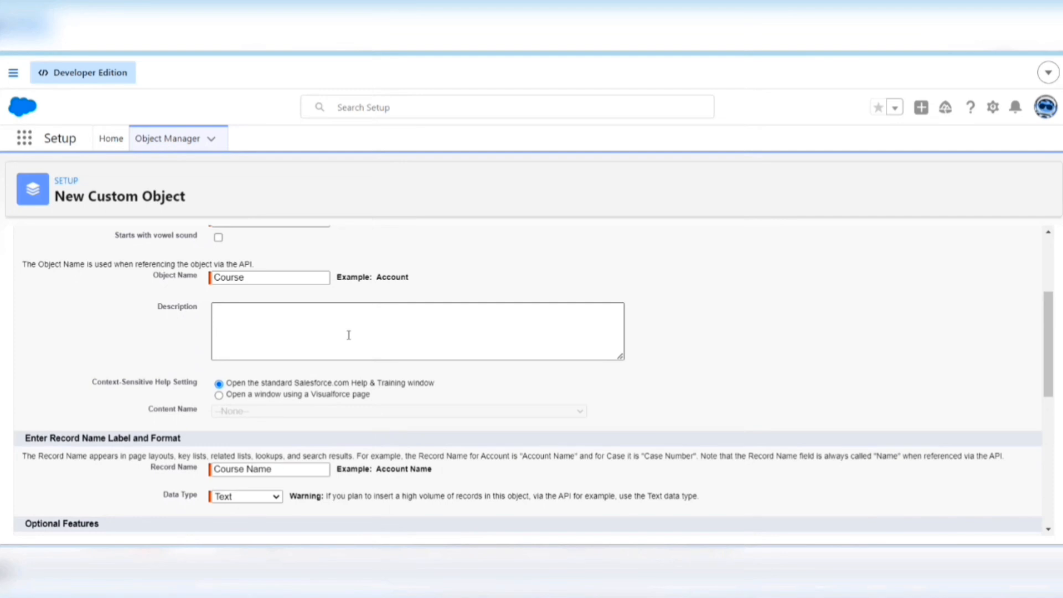
scroll(465, 408, down, 1)
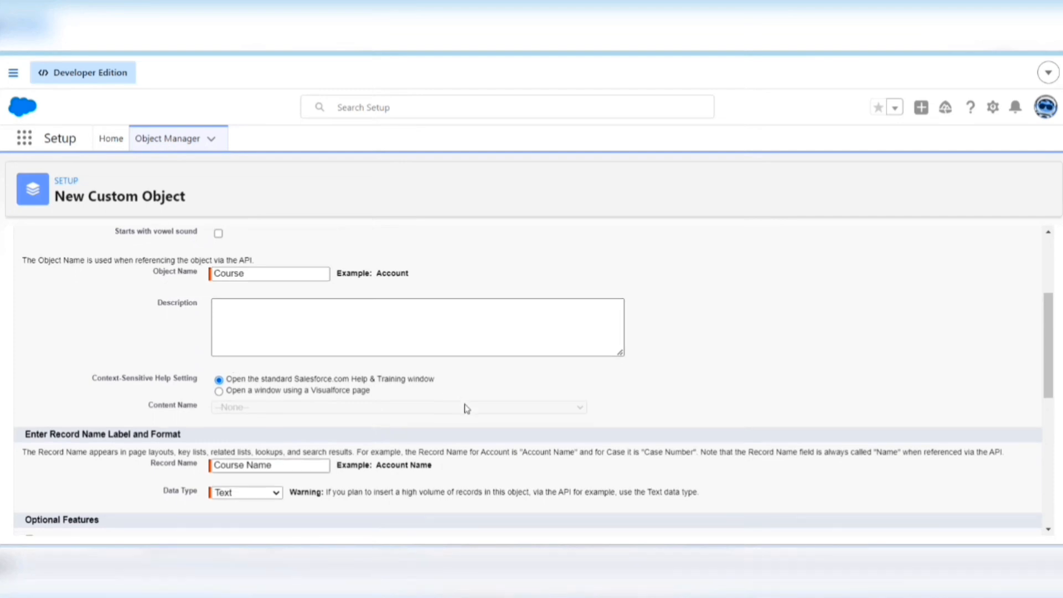
scroll(467, 408, down, 1)
scroll(281, 408, down, 2)
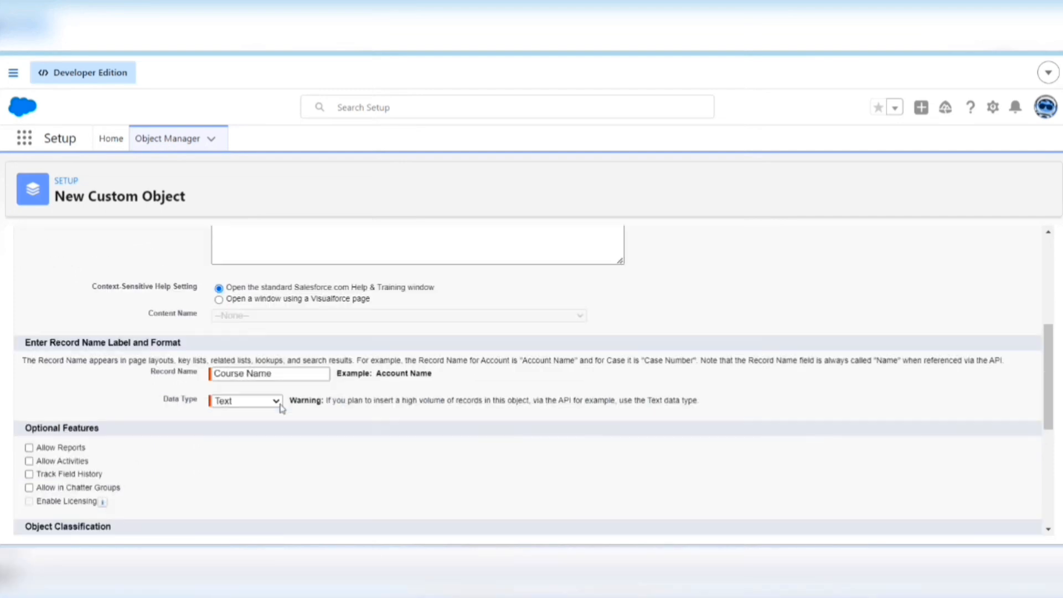
scroll(280, 408, down, 2)
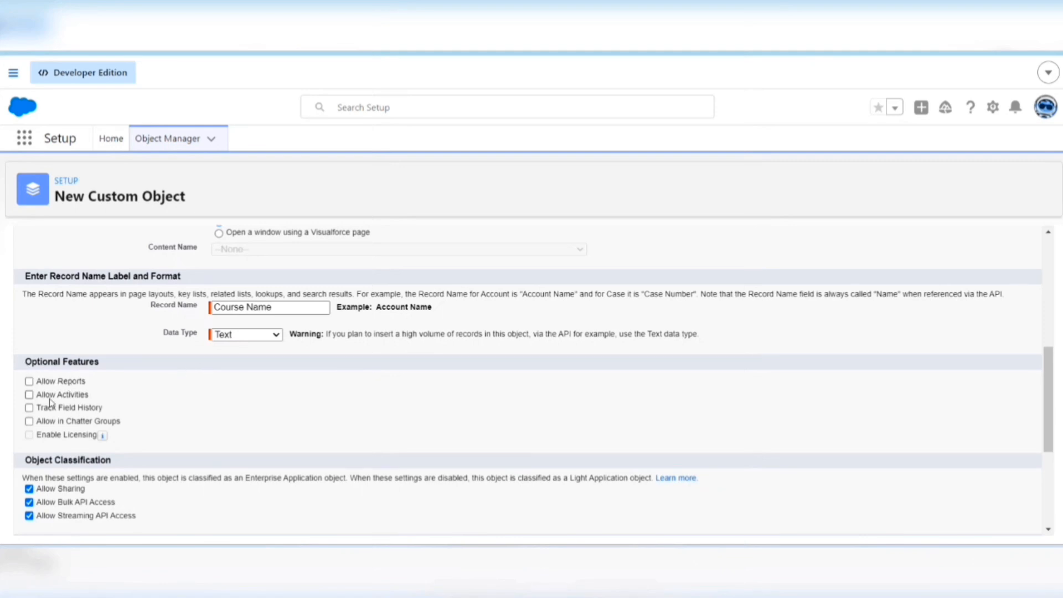
scroll(121, 413, down, 1)
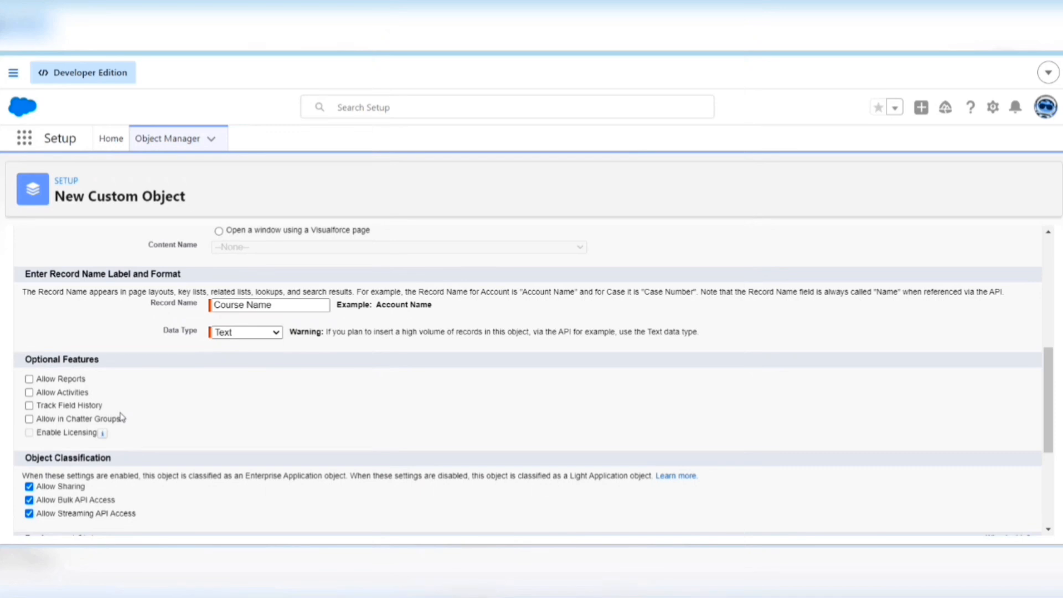
scroll(121, 416, down, 4)
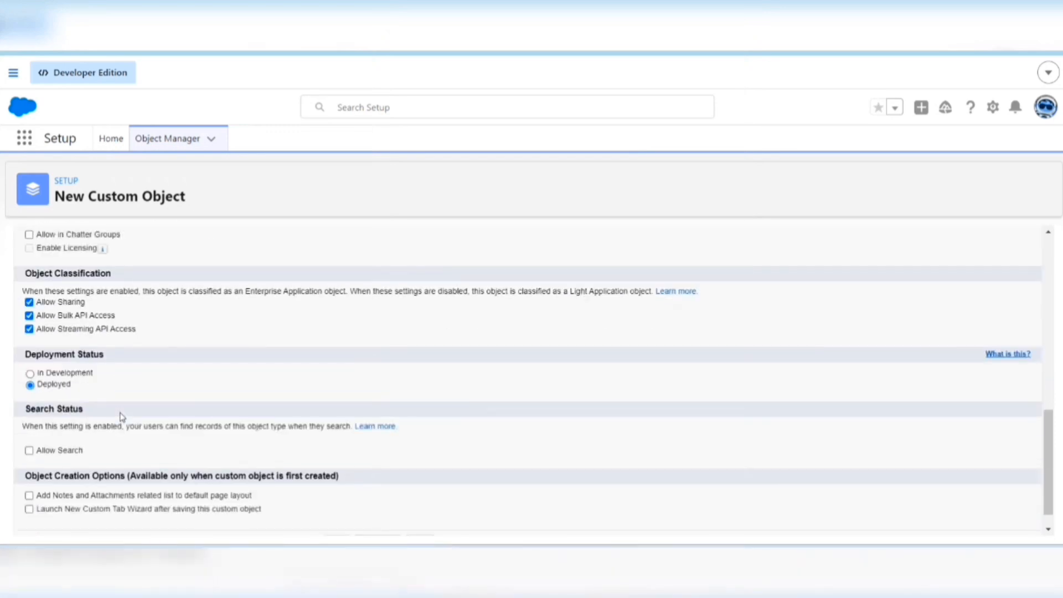
scroll(111, 420, down, 1)
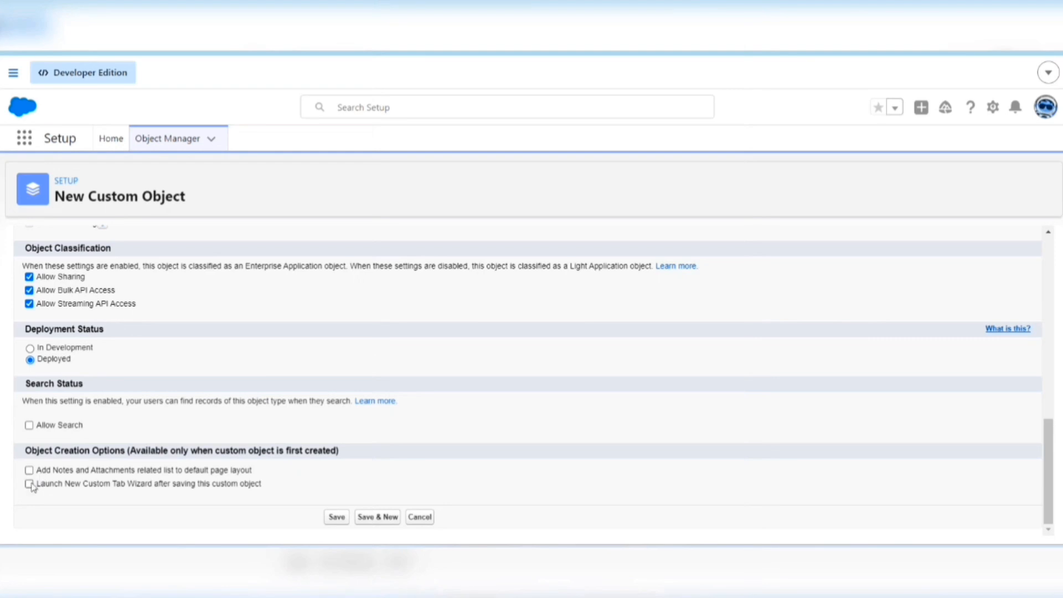
scroll(189, 398, up, 8)
scroll(166, 382, down, 6)
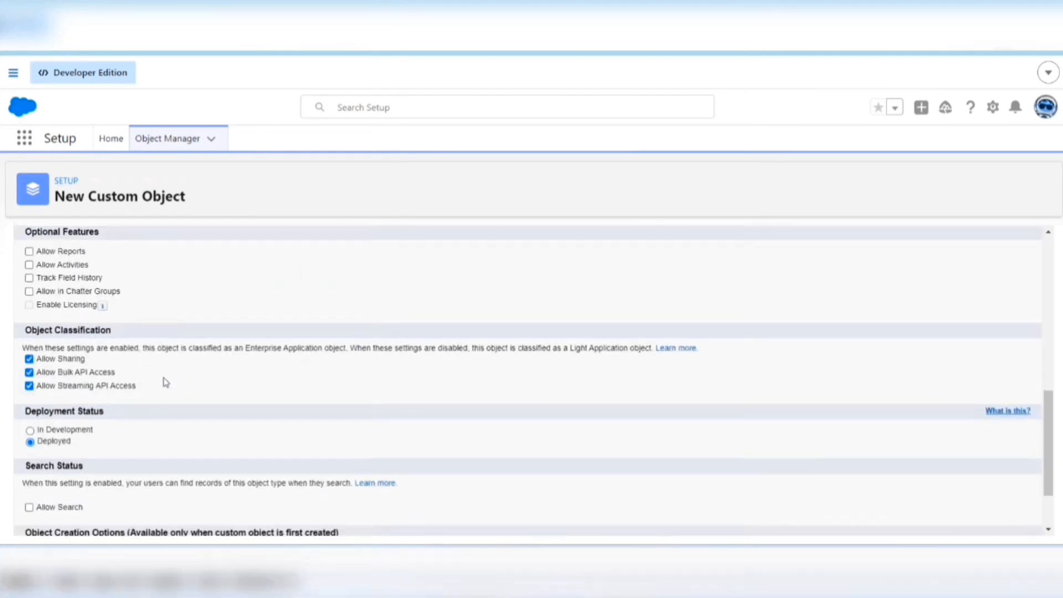
- Enable launching the New Custom Tab Wizard after saving, and save the Course object
scroll(166, 382, down, 2)
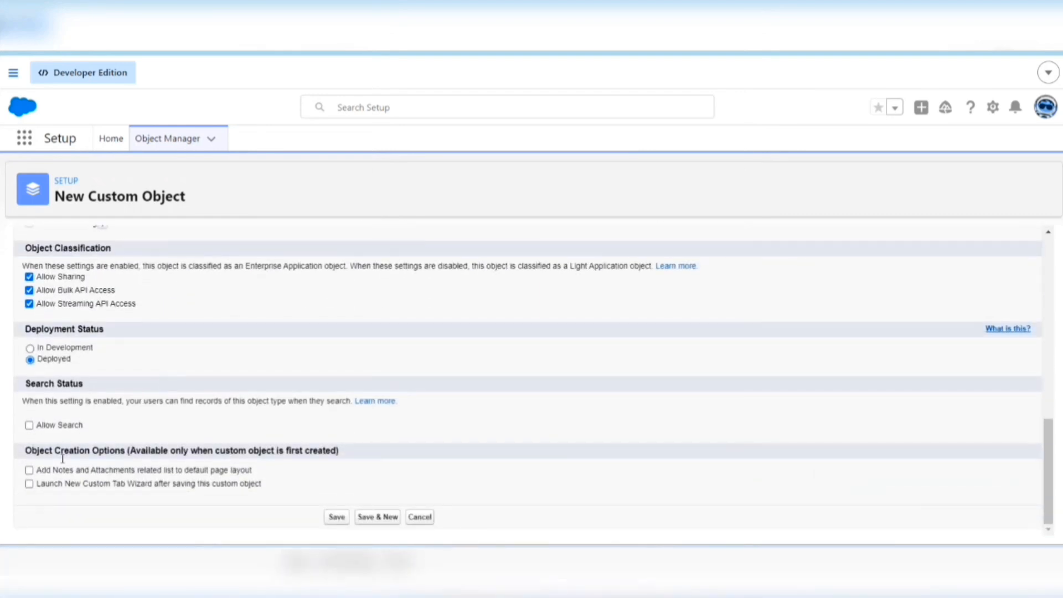
click(30, 485)
click(339, 520)
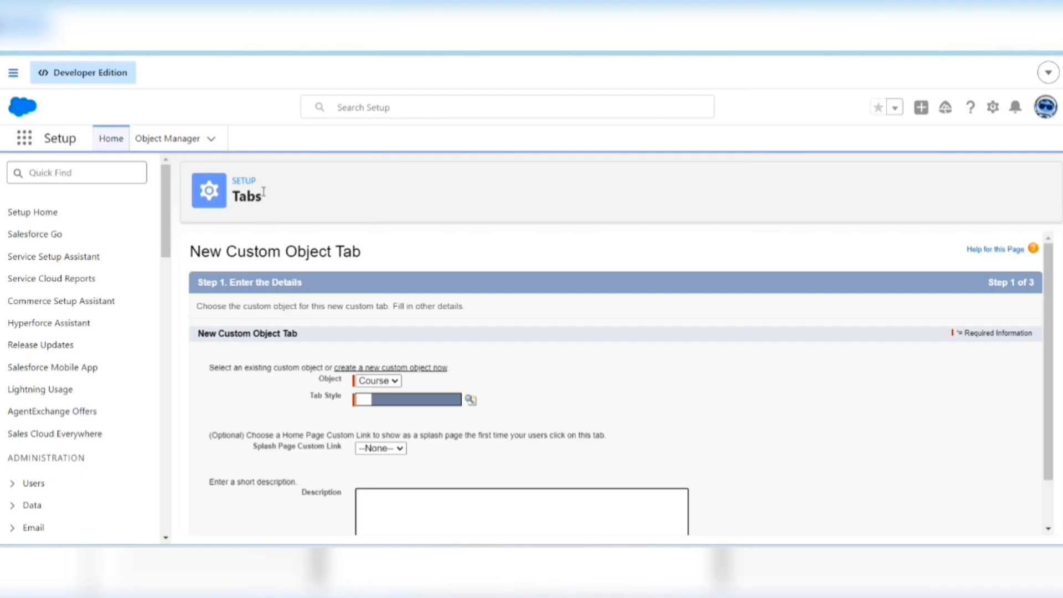
- Choose the Books tab style for the Course object's tab and continue to the profile settings
scroll(667, 520, down, 1)
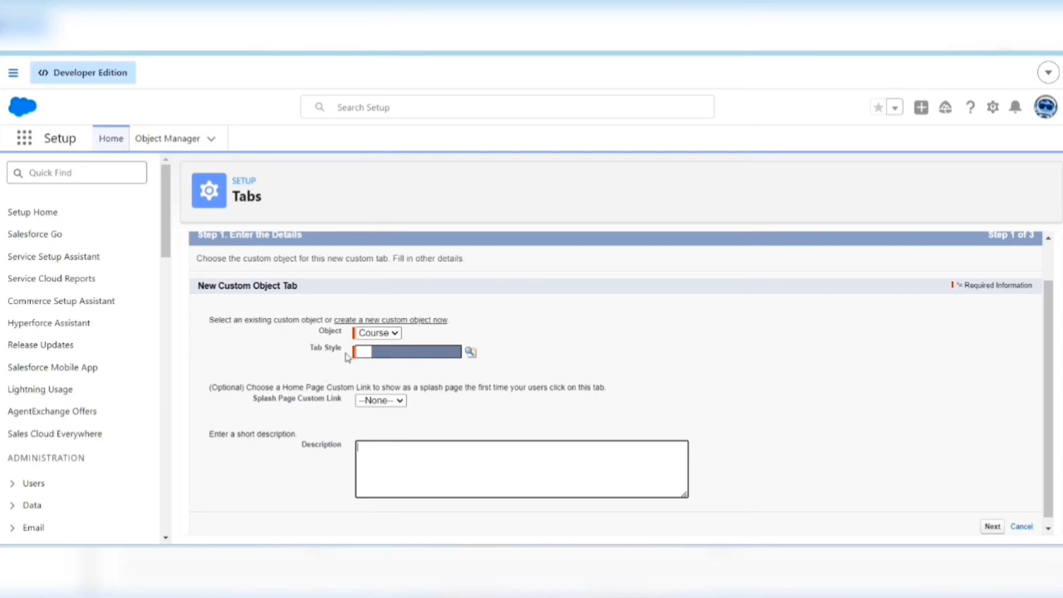
click(470, 352)
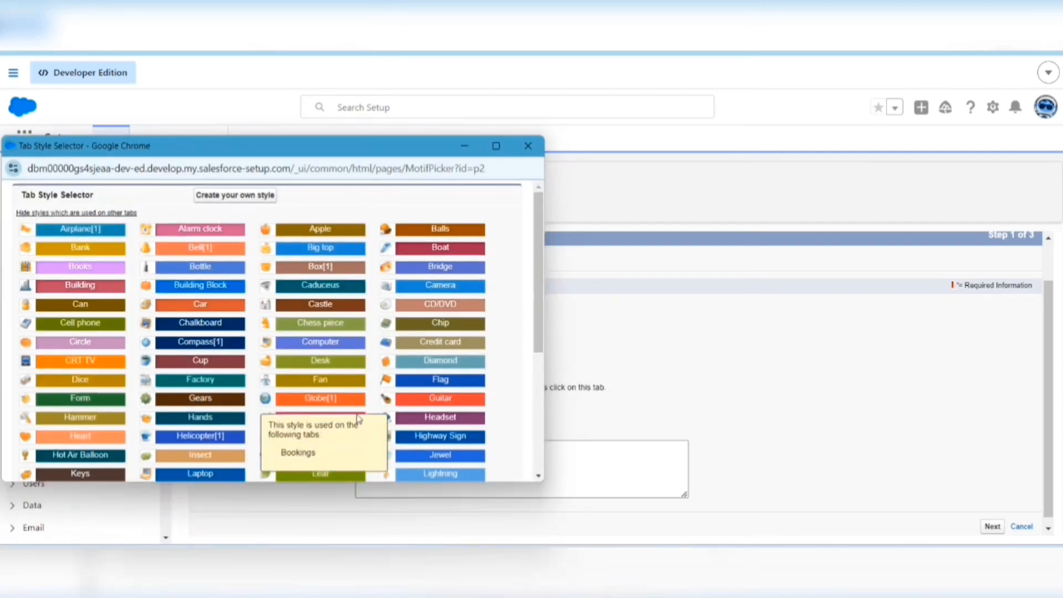
scroll(272, 354, down, 2)
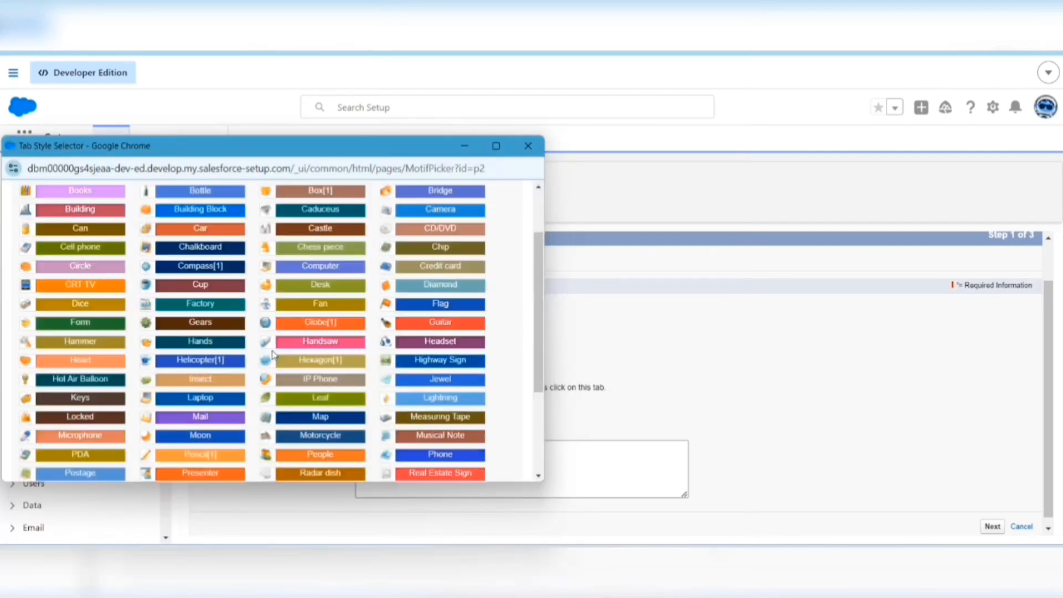
scroll(78, 238, up, 1)
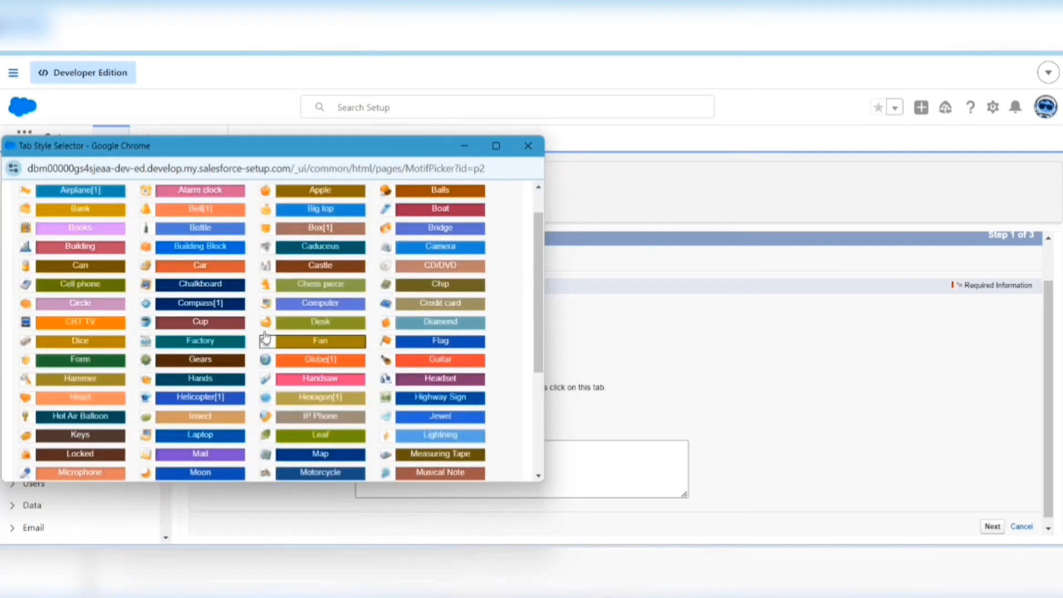
click(74, 233)
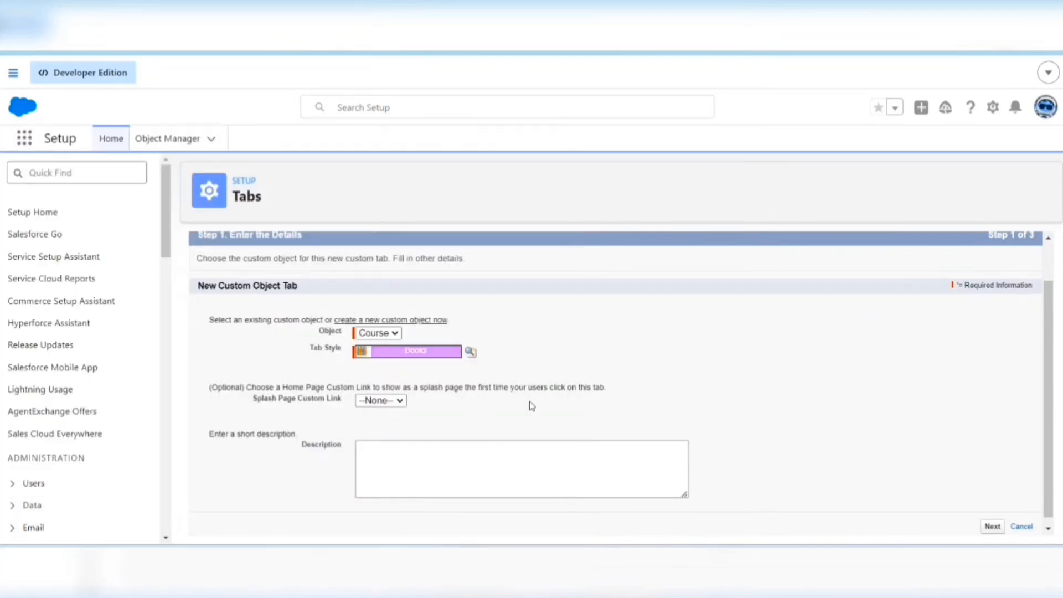
scroll(577, 405, down, 1)
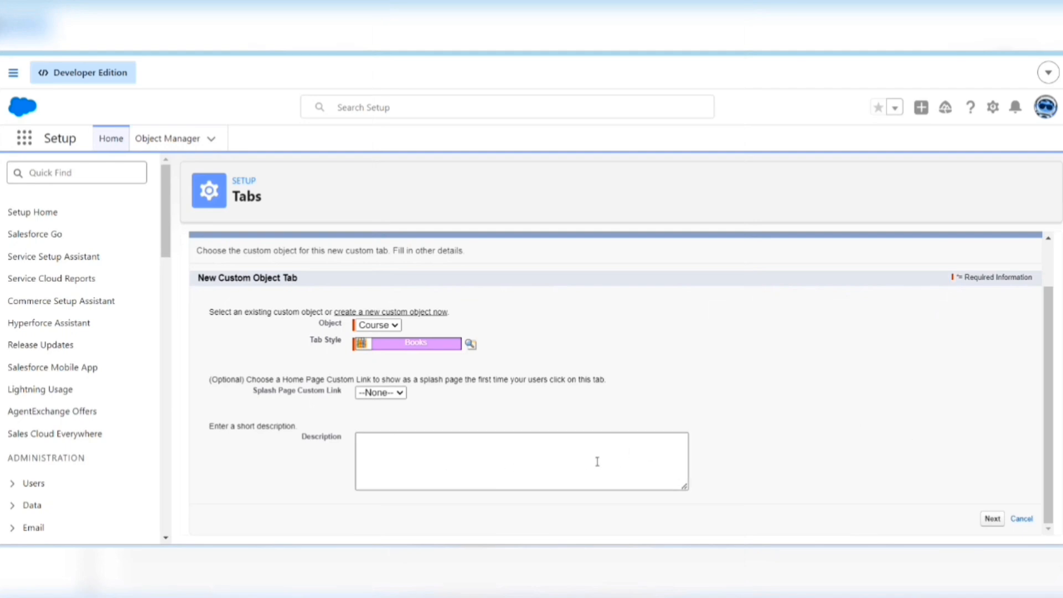
click(990, 524)
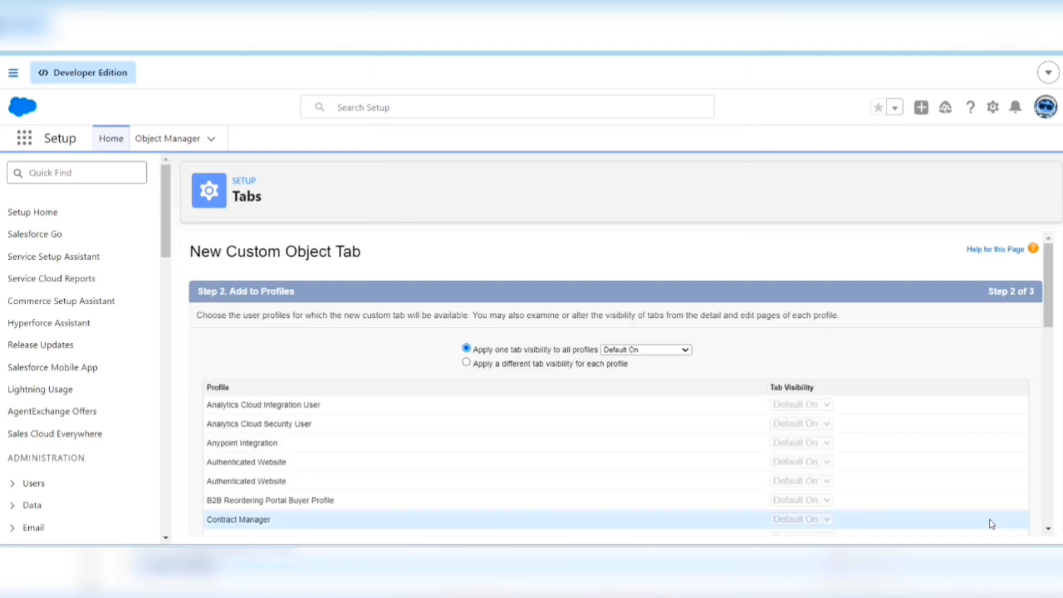
- Keep the Course tab's visibility at Default On for all profiles and continue to the custom app settings
scroll(732, 316, down, 2)
scroll(732, 316, down, 5)
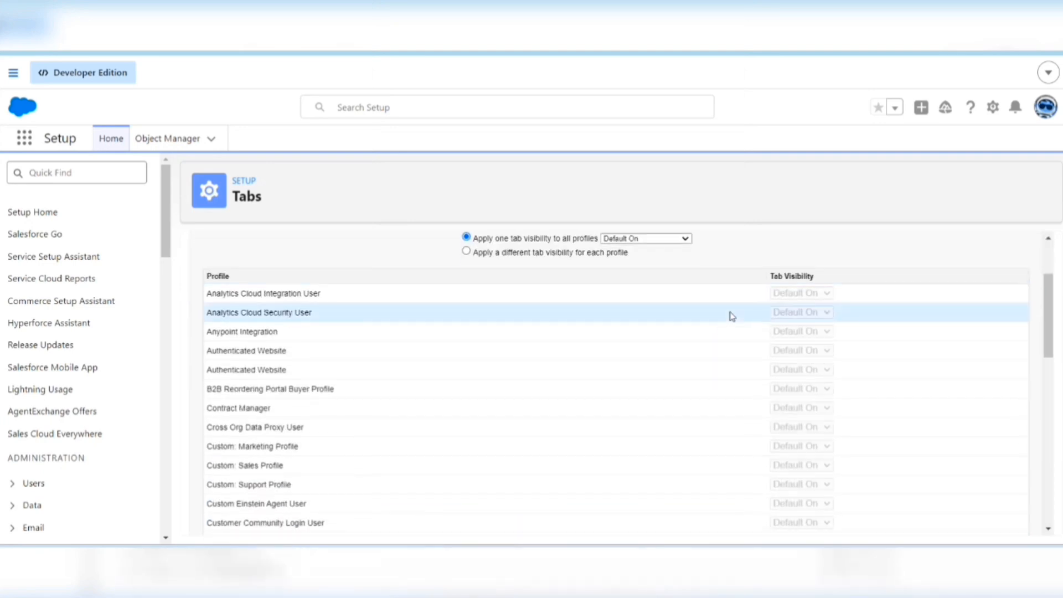
scroll(732, 316, up, 3)
scroll(732, 316, up, 3)
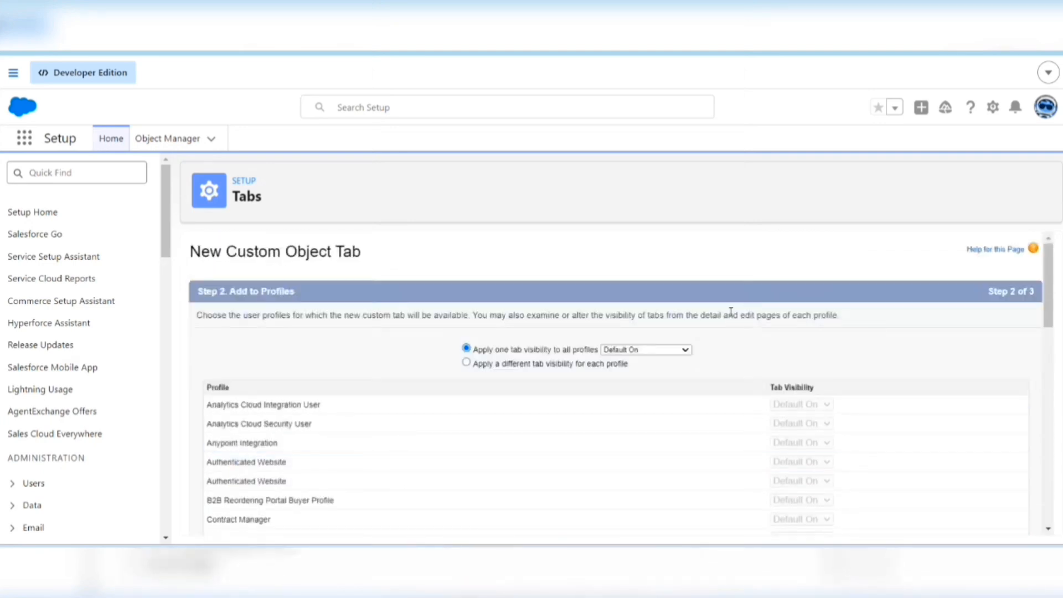
click(686, 351)
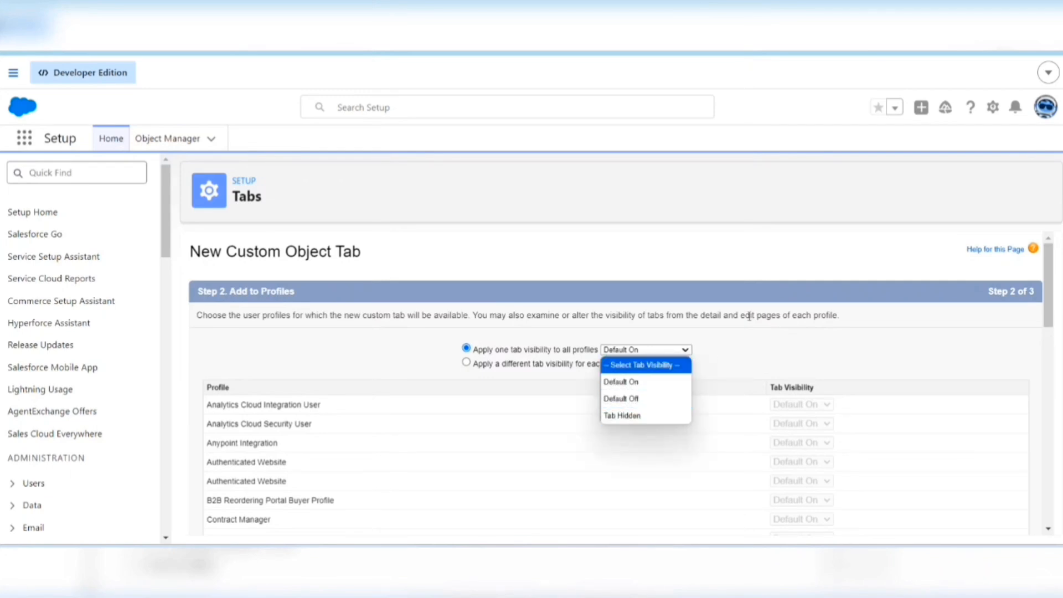
scroll(784, 366, down, 1)
scroll(784, 366, down, 10)
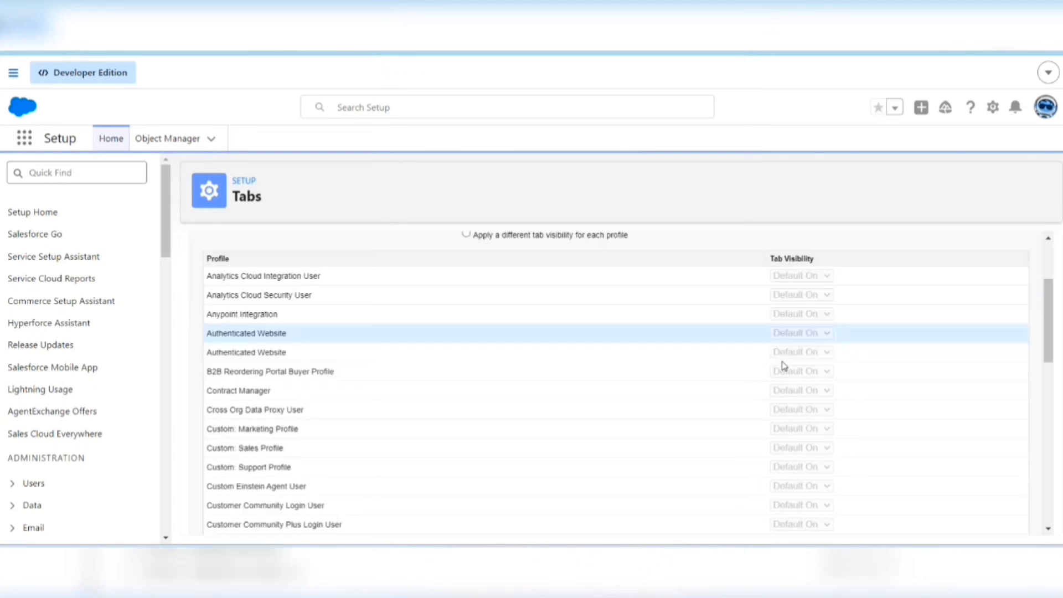
scroll(784, 366, down, 3)
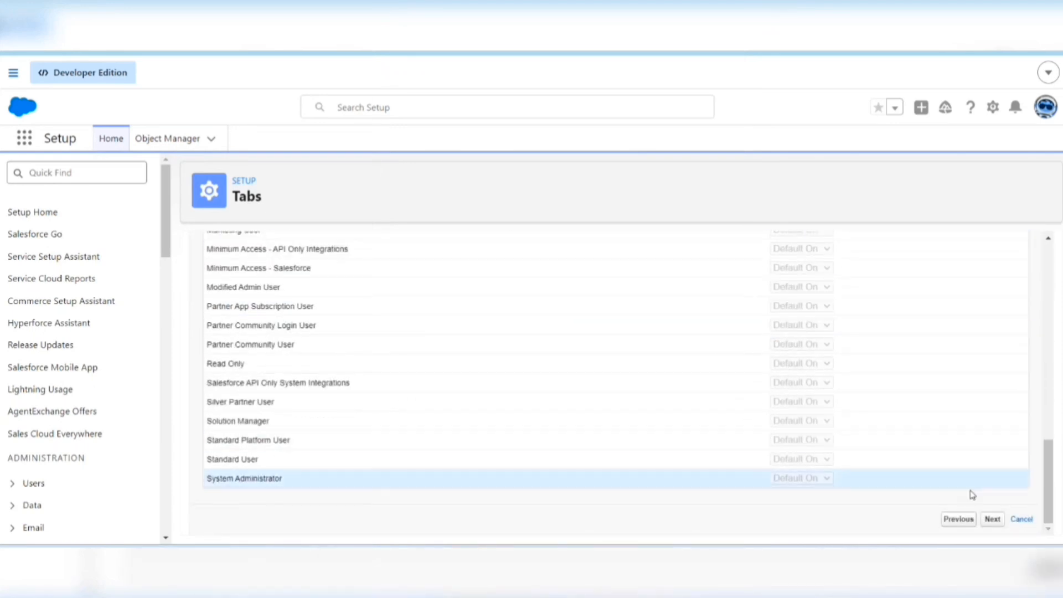
click(991, 520)
- Keep the Course tab included in all listed custom apps and in users' existing personal customizations, and save the tab
scroll(956, 406, down, 1)
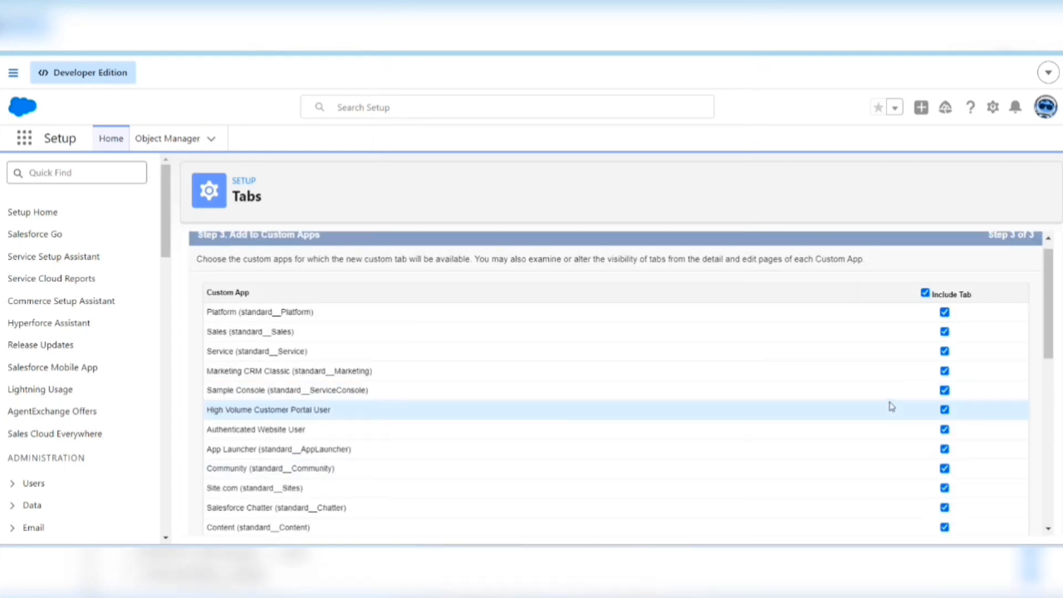
scroll(877, 373, up, 1)
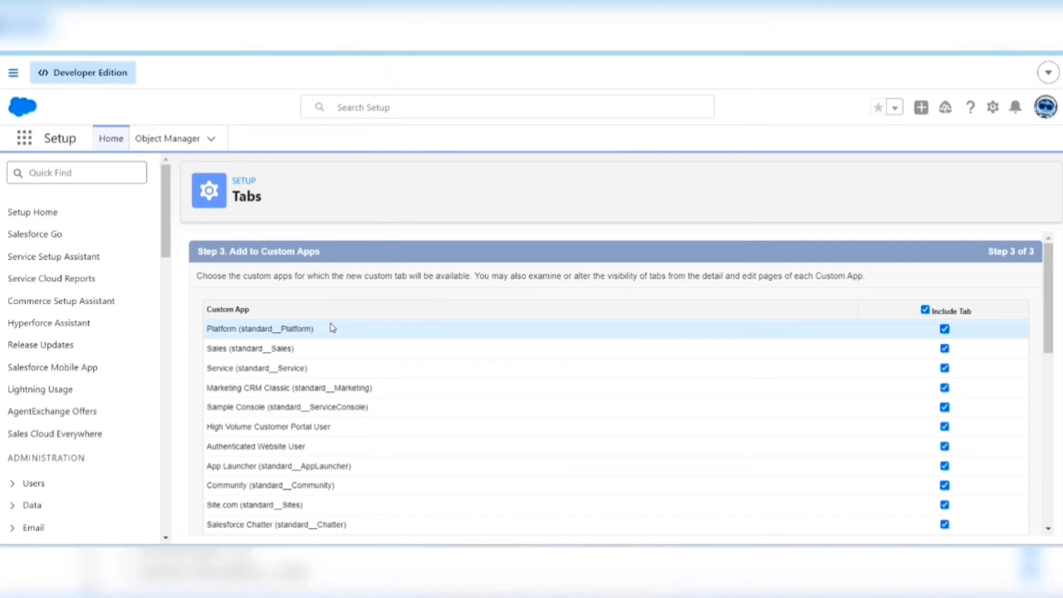
scroll(808, 384, down, 2)
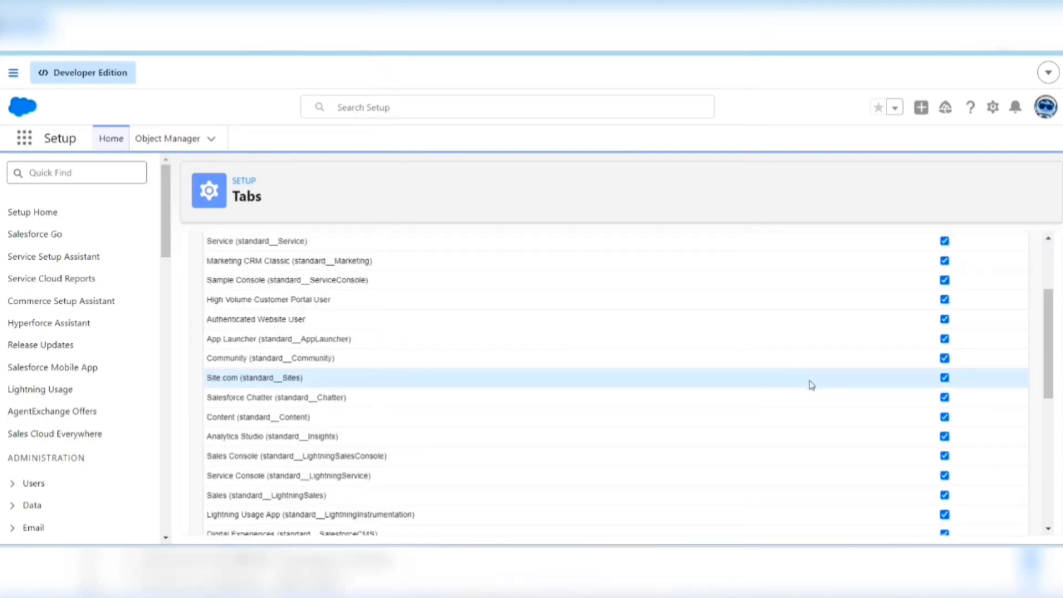
scroll(812, 385, down, 2)
scroll(812, 385, up, 3)
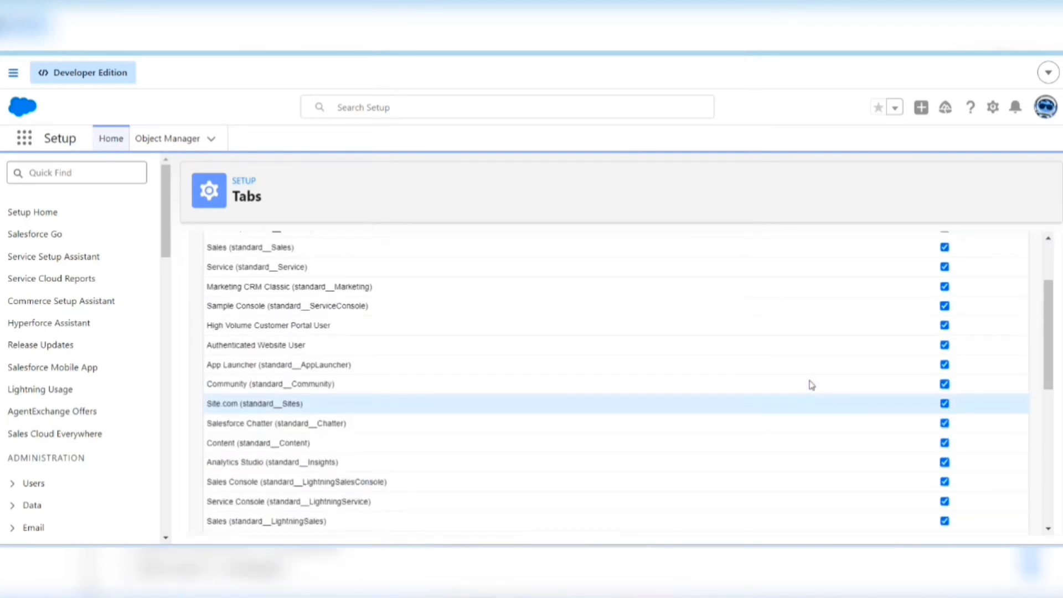
scroll(811, 384, up, 1)
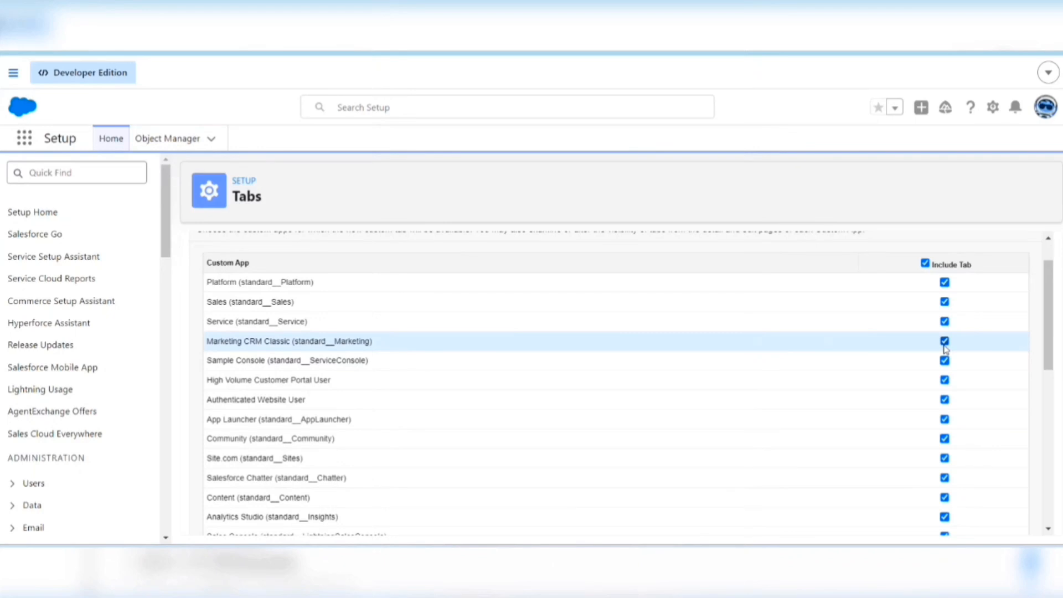
scroll(960, 413, down, 4)
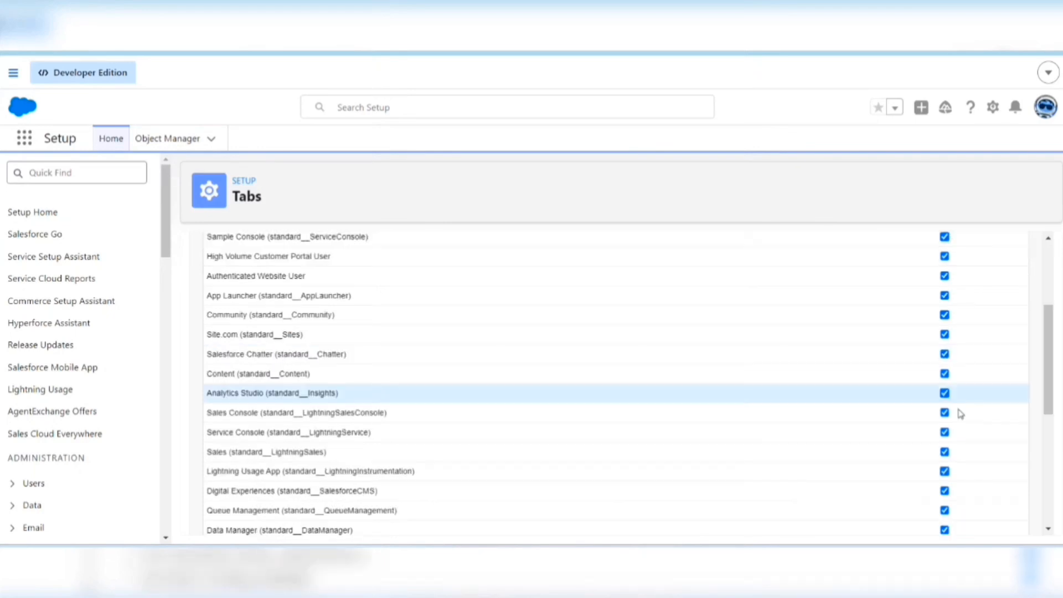
scroll(960, 414, down, 1)
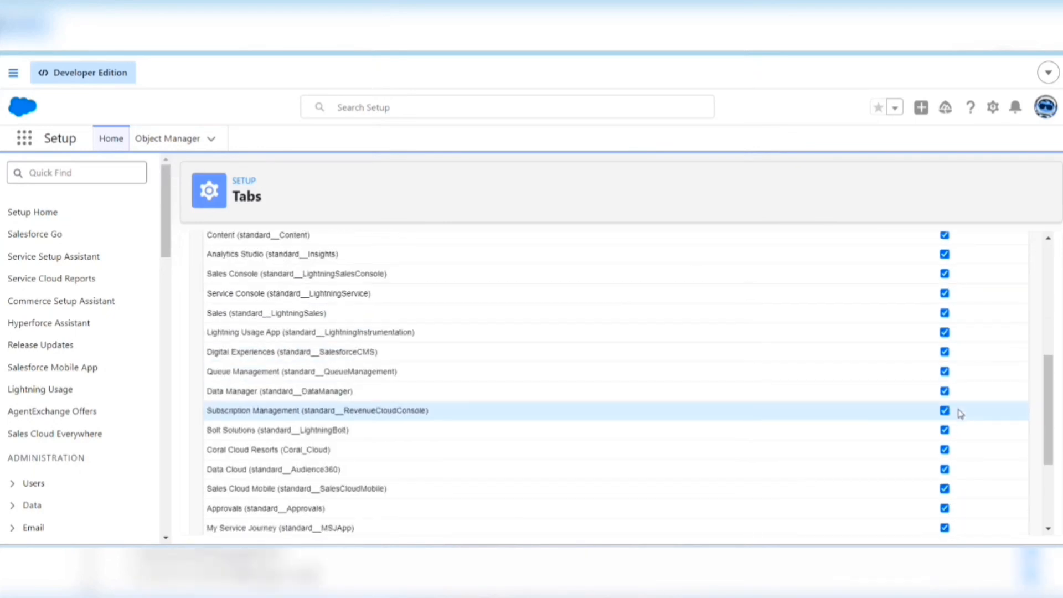
scroll(960, 414, up, 1)
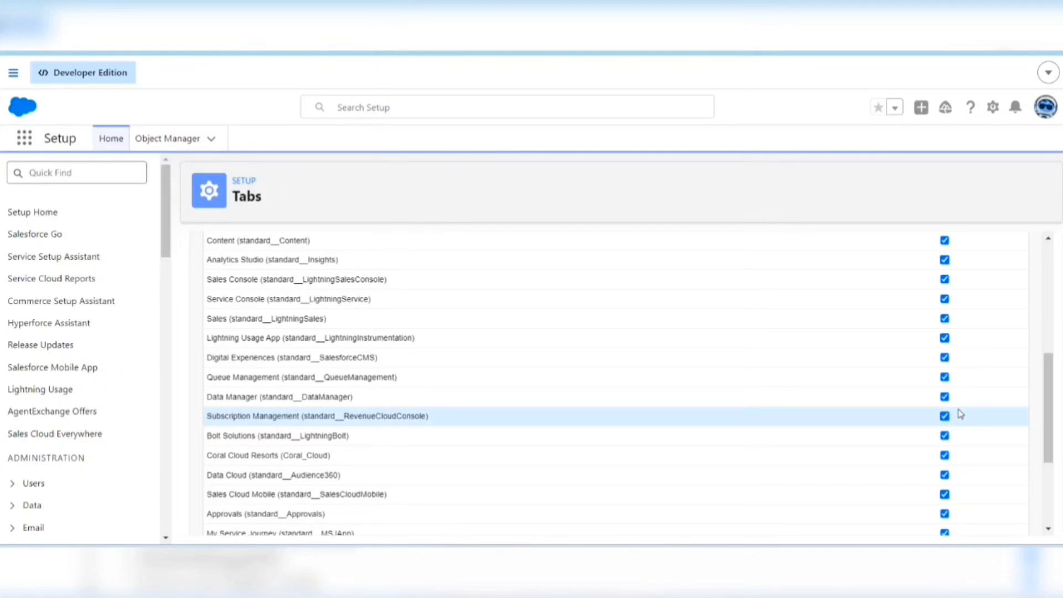
scroll(966, 376, up, 1)
scroll(970, 324, down, 4)
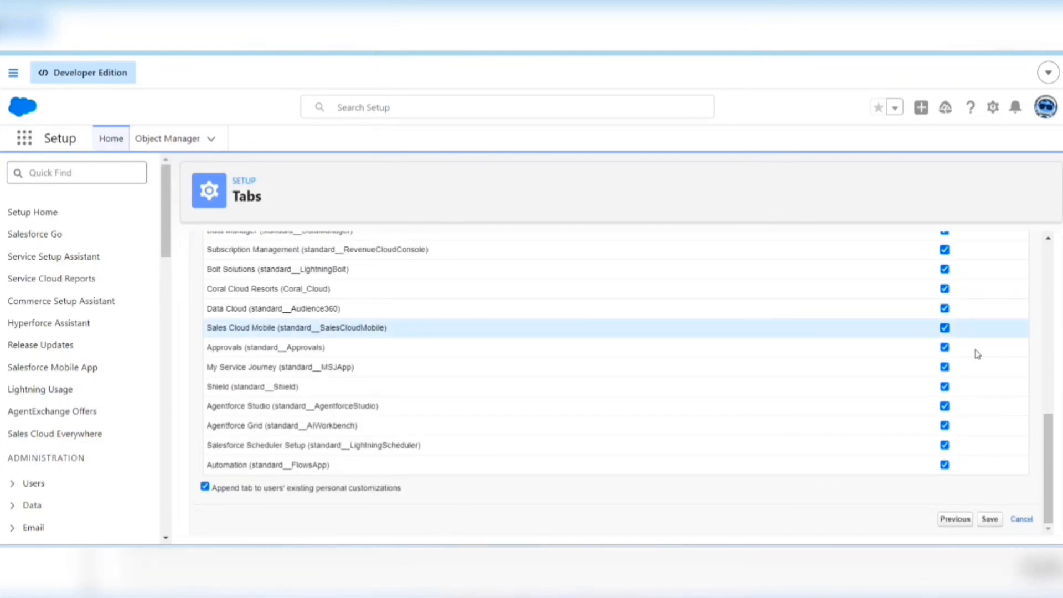
click(988, 519)
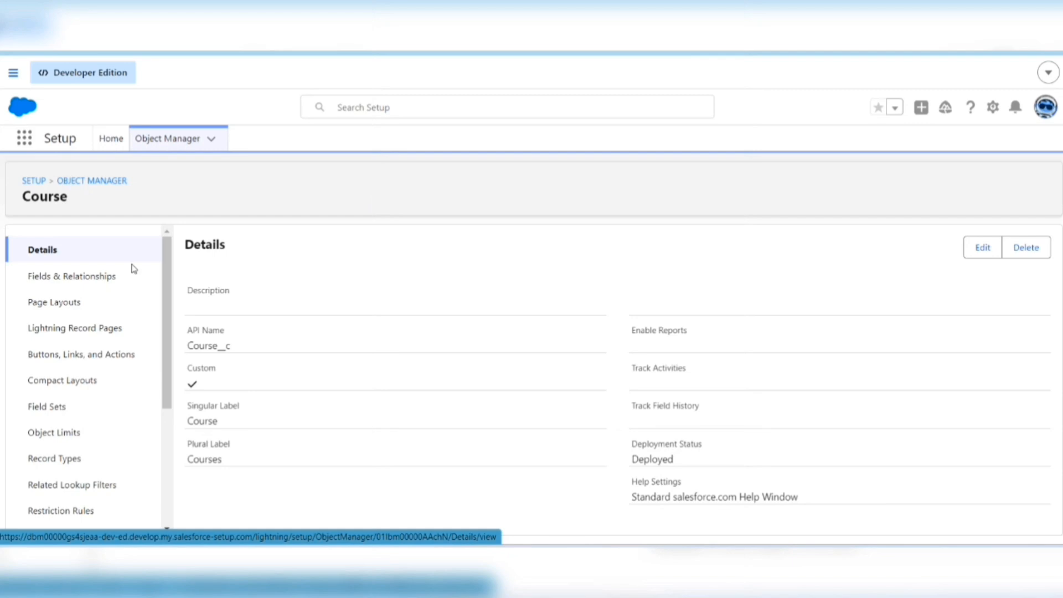
- Open the Service app, dismiss the notification request and check the navigation for the Courses tab
scroll(100, 460, down, 3)
scroll(95, 387, up, 3)
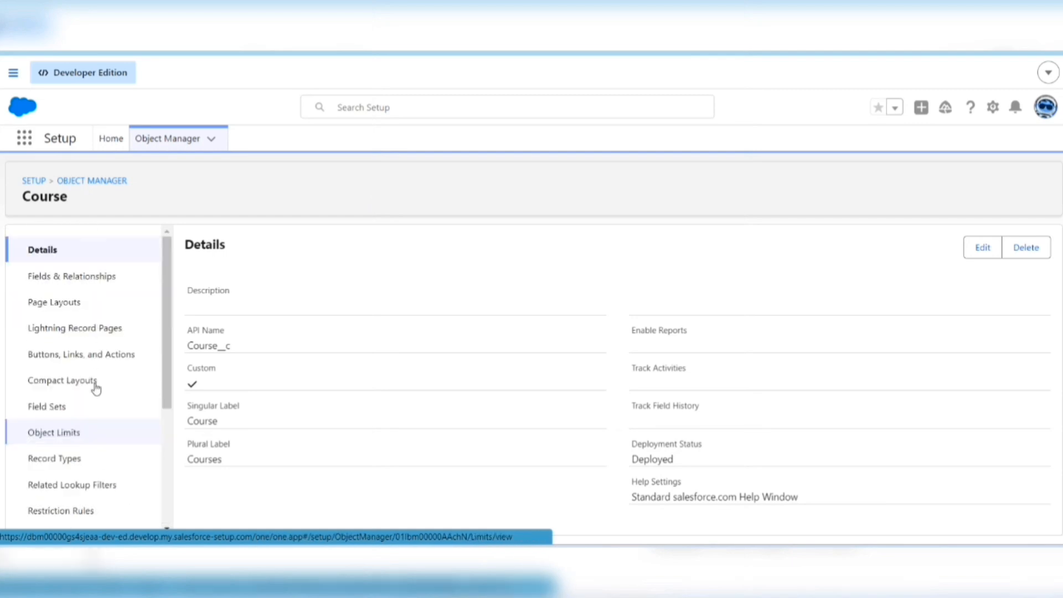
click(22, 136)
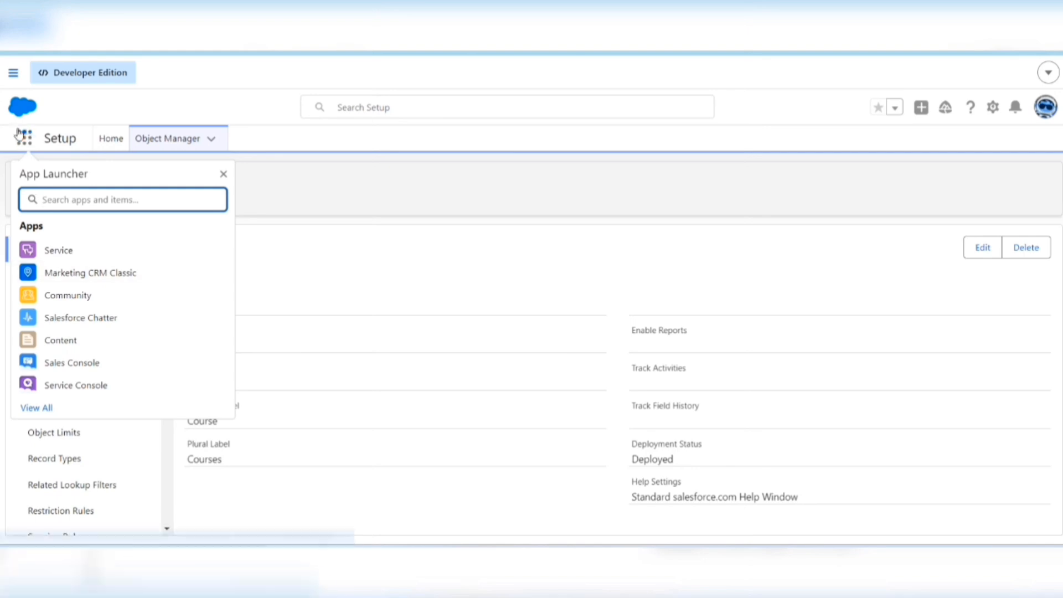
click(85, 253)
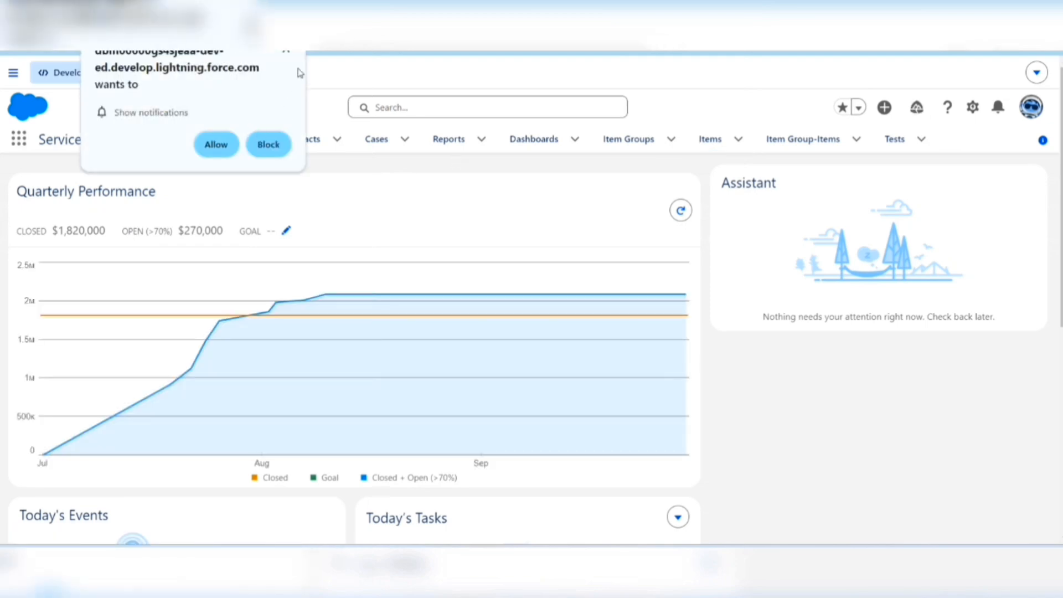
click(285, 51)
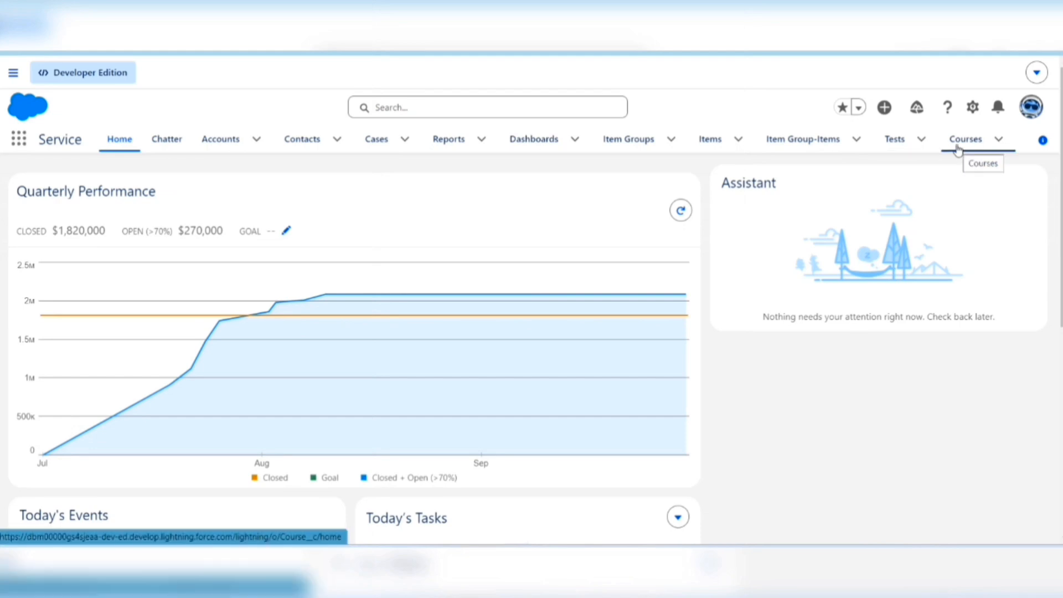
- Return to Setup and start a new custom object in the Object Manager
click(973, 108)
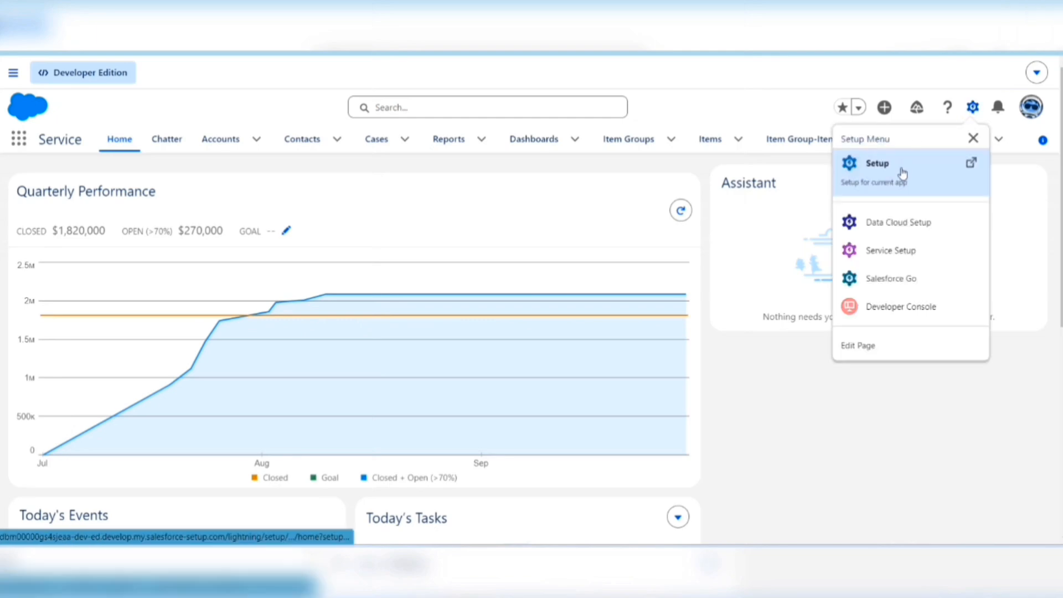
click(901, 169)
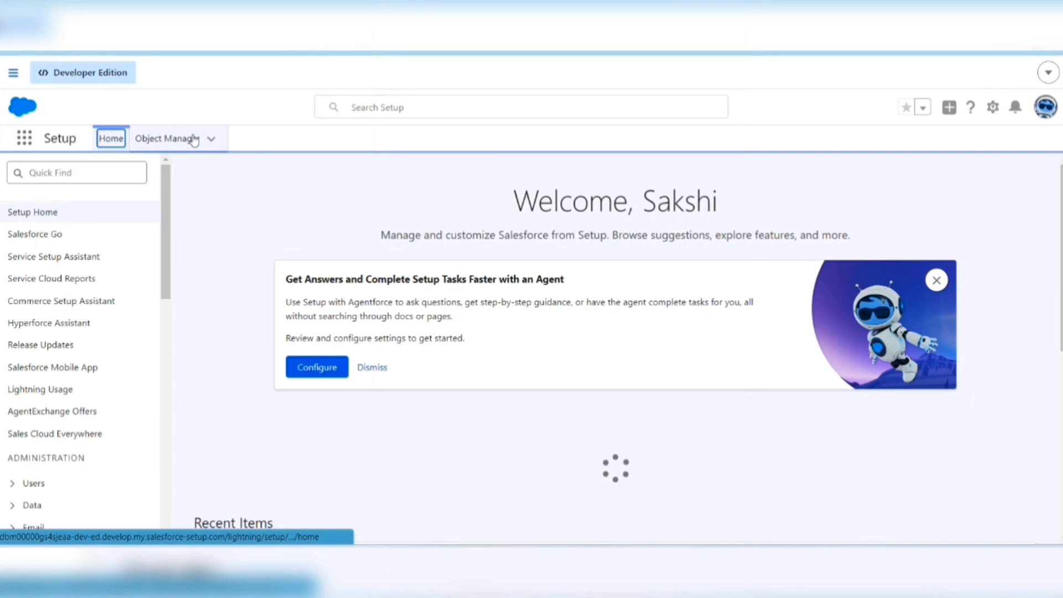
click(194, 140)
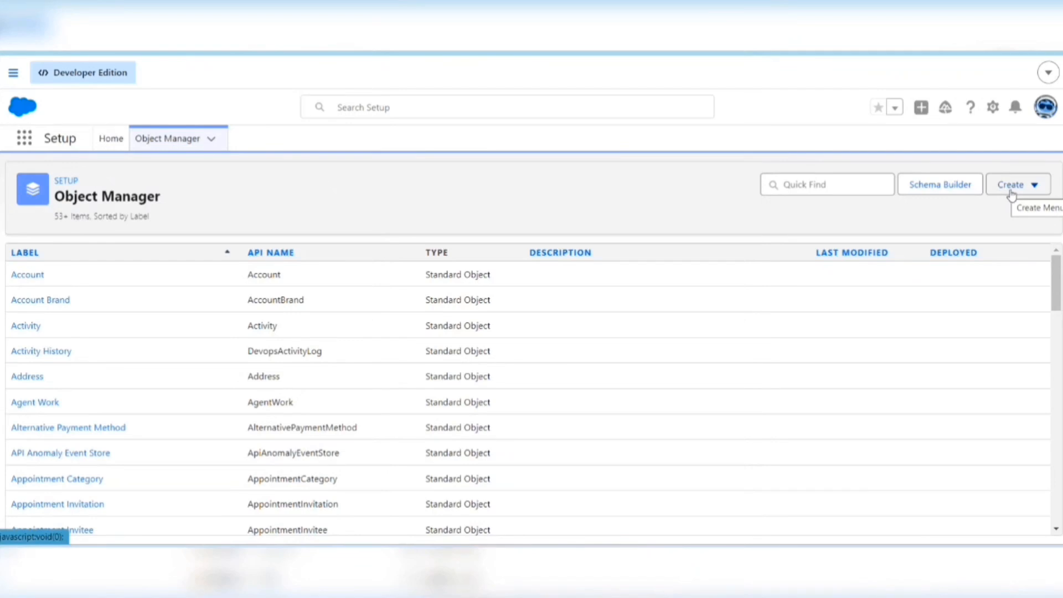
click(1011, 190)
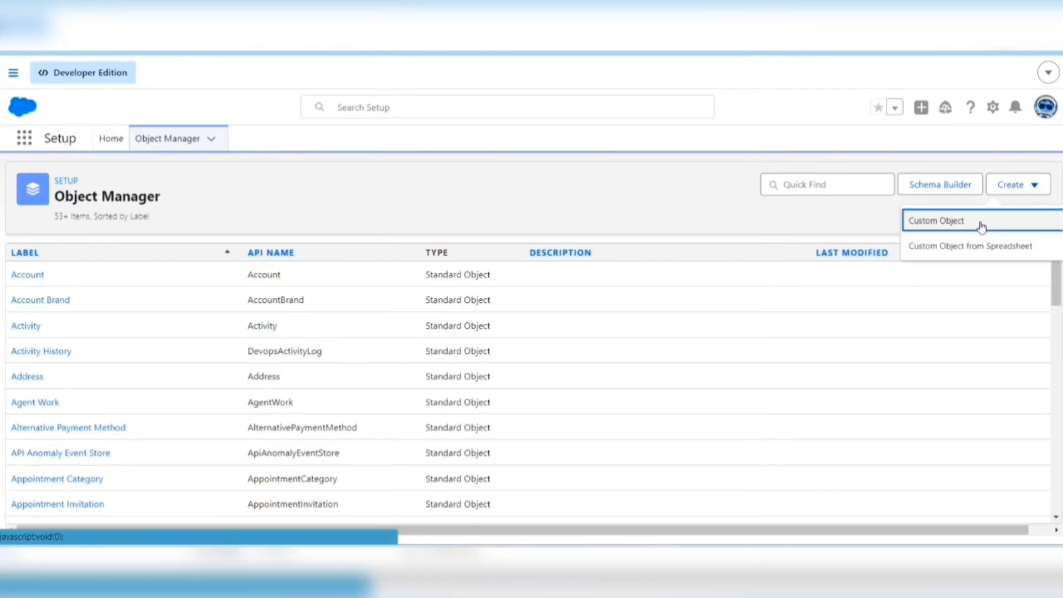
click(981, 224)
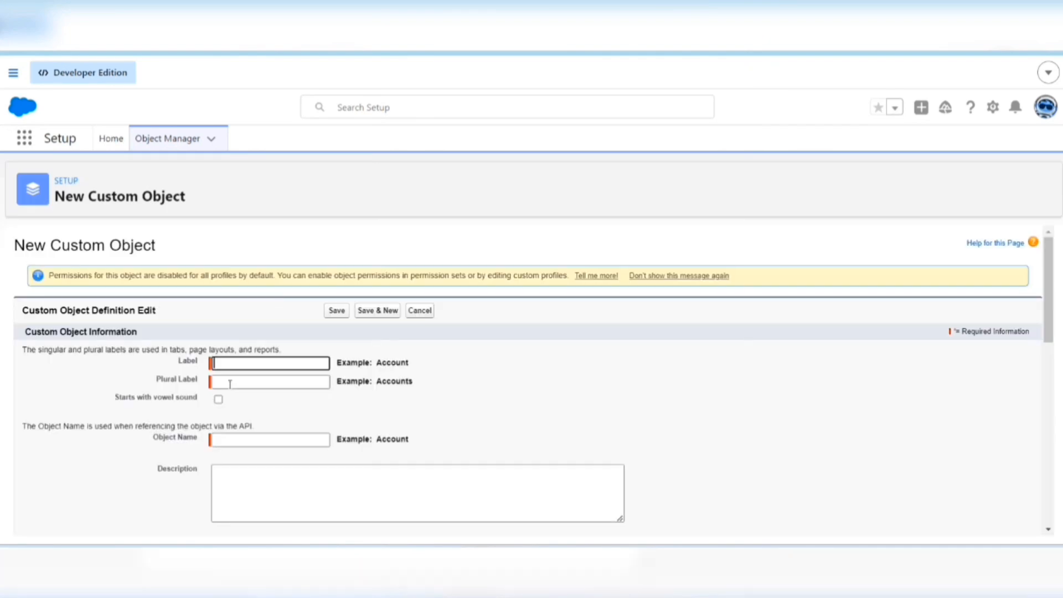
- Label the new custom object Student and give it the plural label Students
text(Student)
click(229, 384)
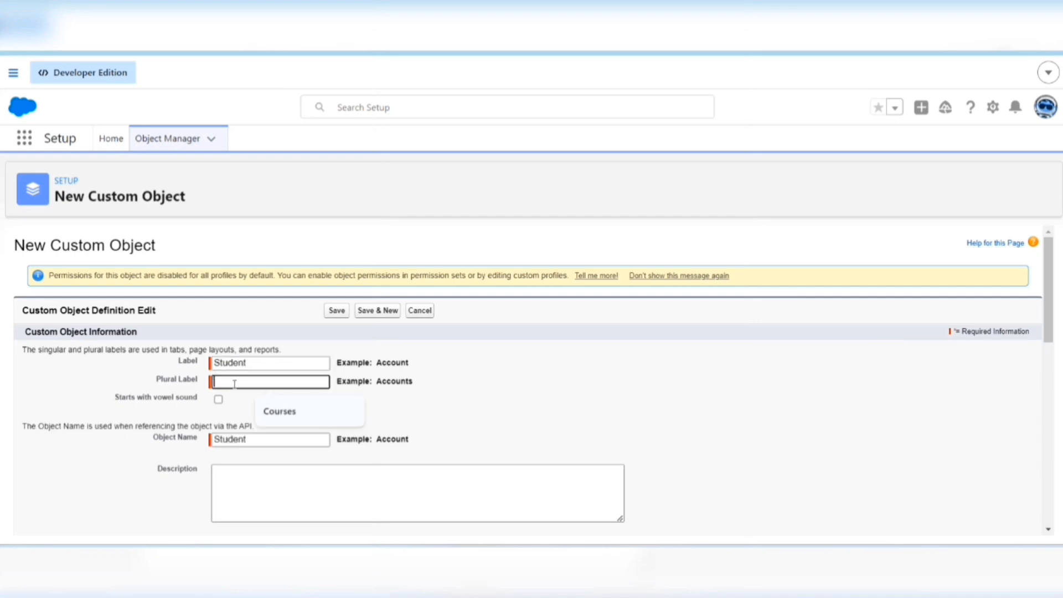
text(Students)
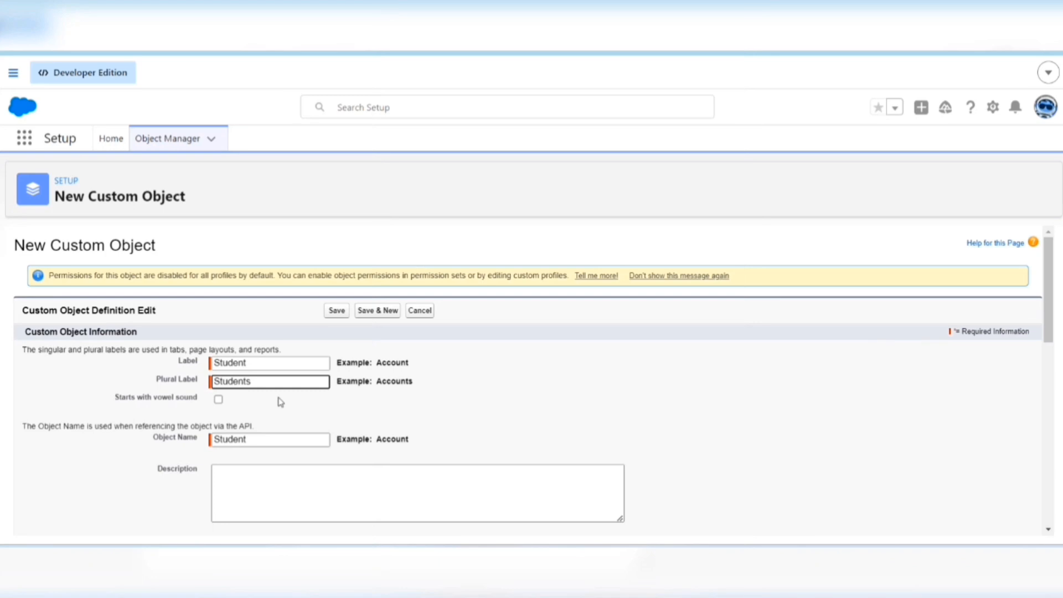
click(356, 386)
- Keep the remaining default settings, leave the New Custom Tab Wizard option off, and save the Student object
scroll(498, 366, down, 2)
scroll(265, 431, down, 3)
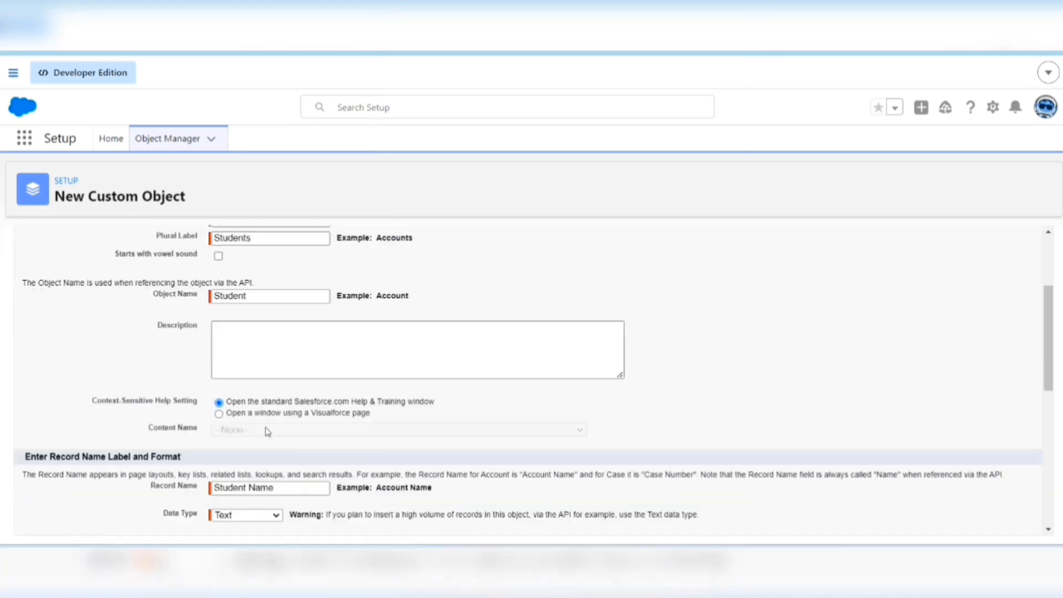
scroll(292, 435, down, 5)
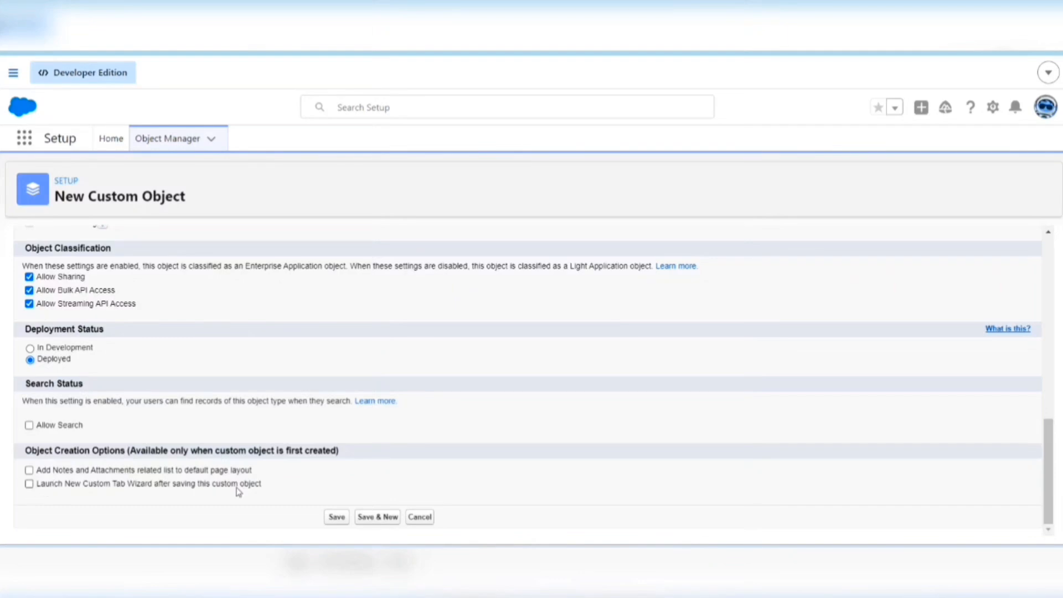
click(337, 516)
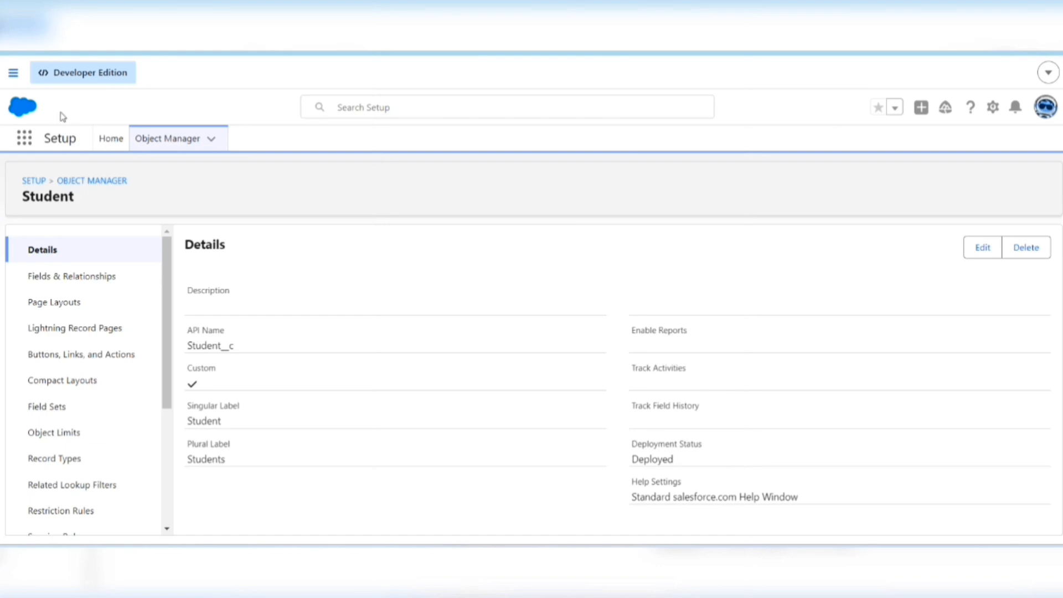
- Search Setup for "tab", open the Tabs page and review the existing custom object tabs
click(107, 139)
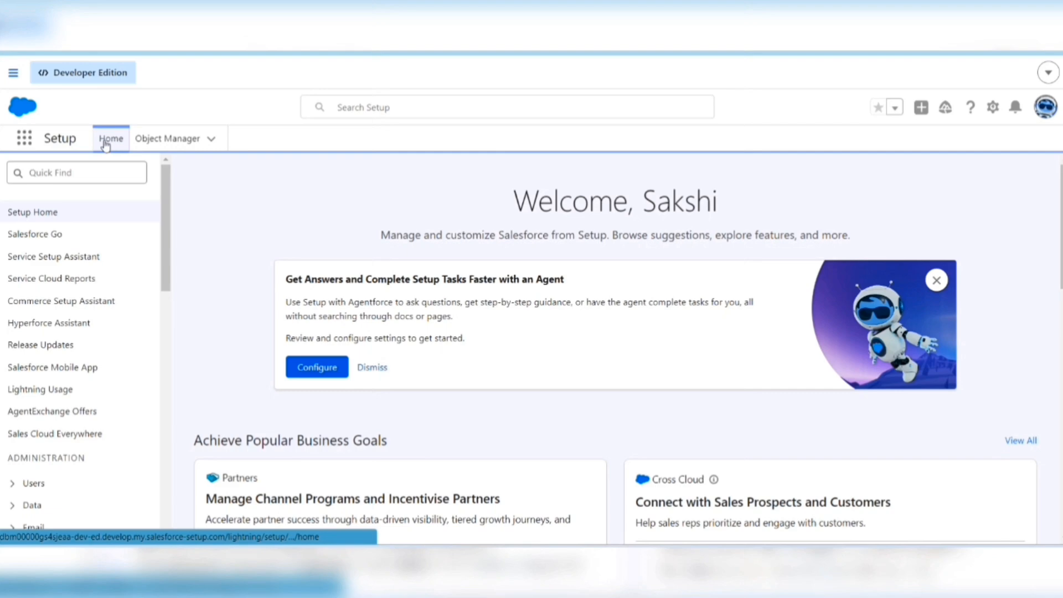
click(70, 173)
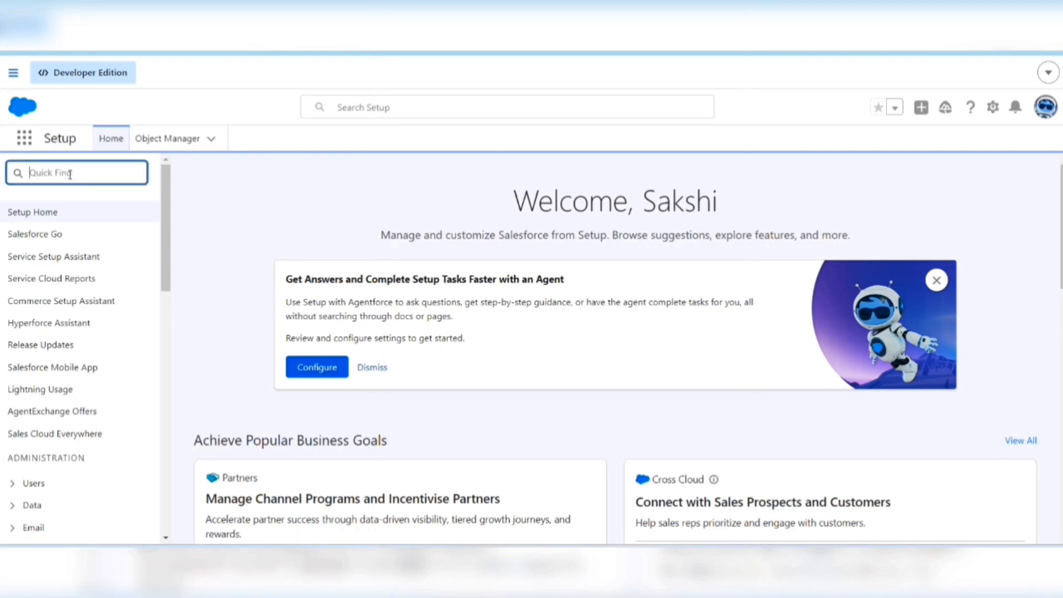
text(tab)
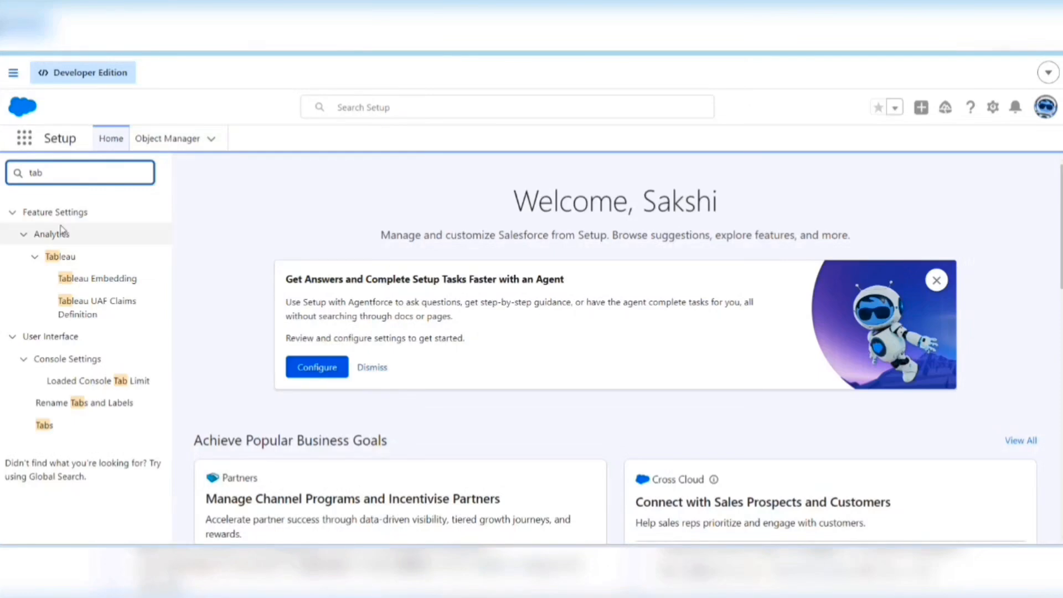
click(44, 427)
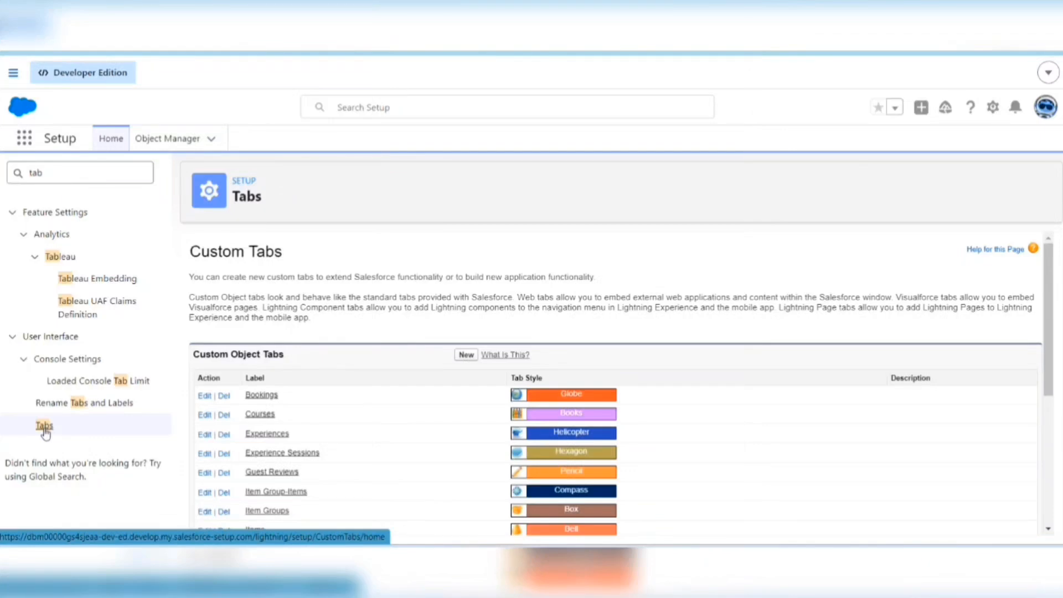
scroll(336, 277, down, 3)
scroll(335, 272, up, 2)
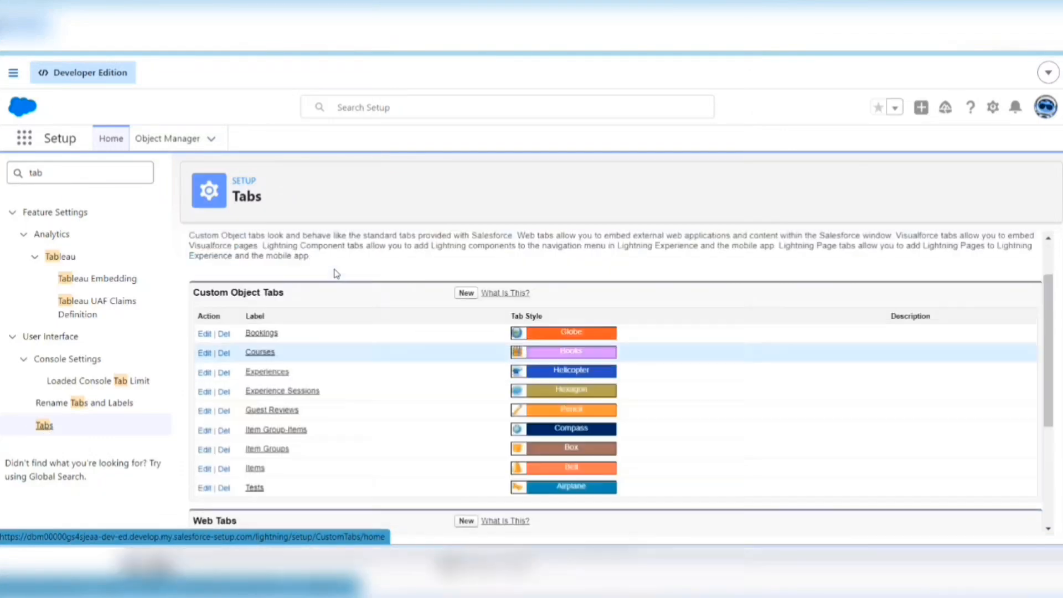
scroll(335, 273, up, 1)
scroll(335, 272, down, 1)
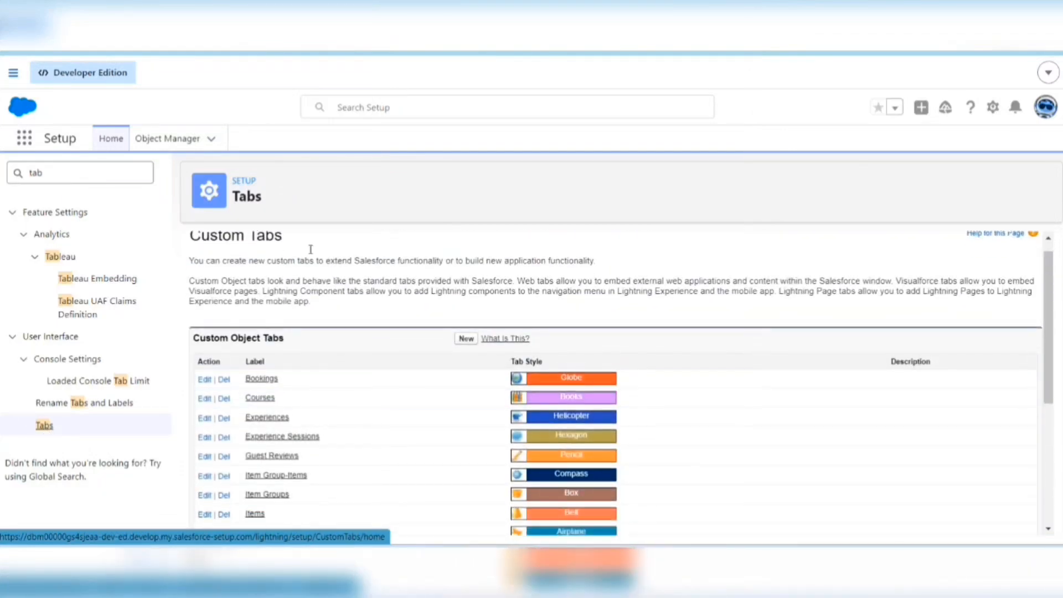
scroll(284, 258, up, 1)
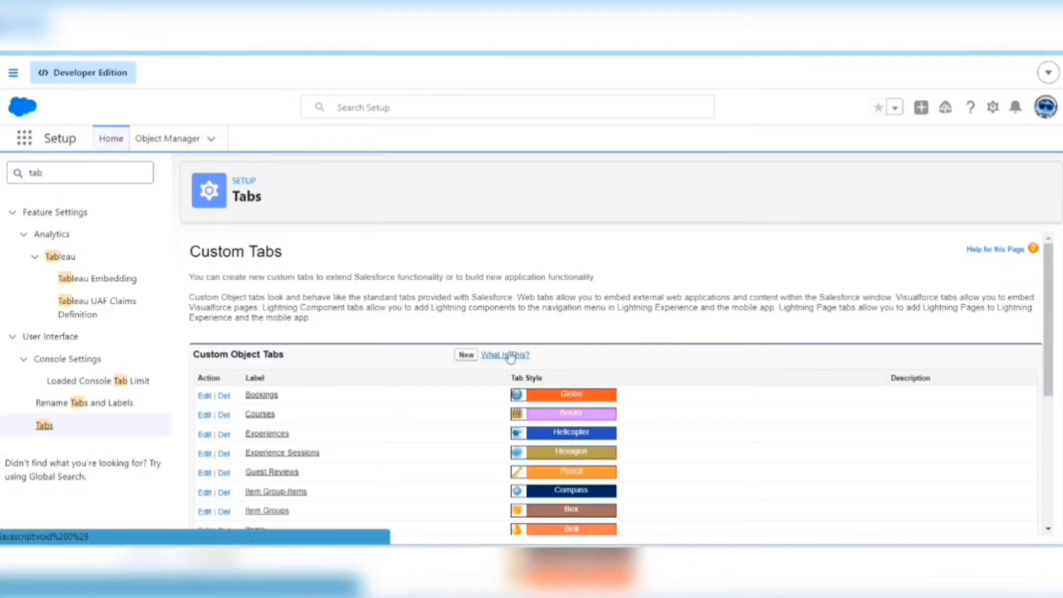
- Start a new custom object tab and choose Student as its object
click(466, 356)
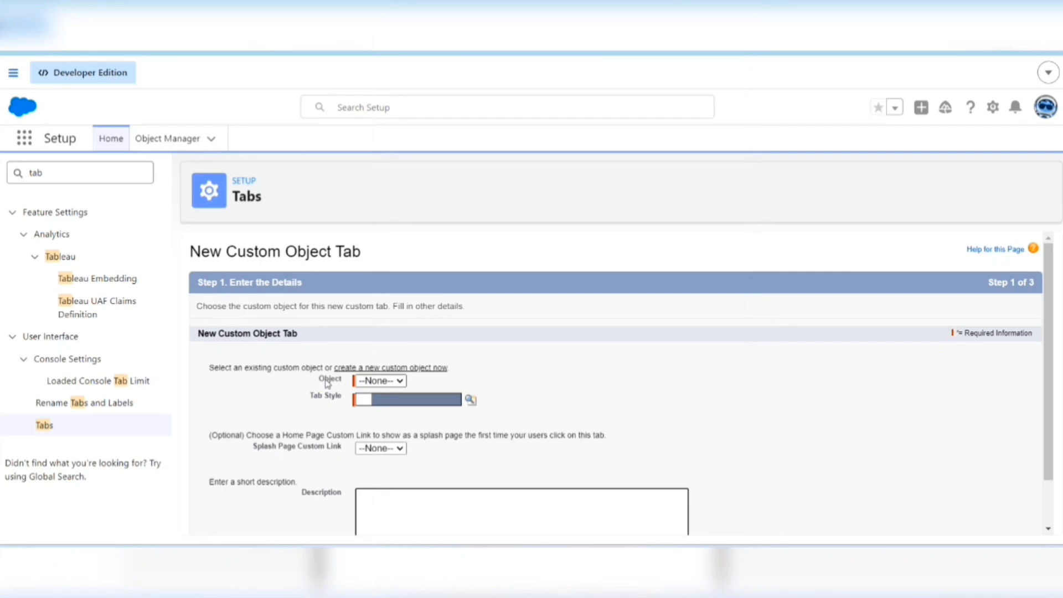
click(392, 383)
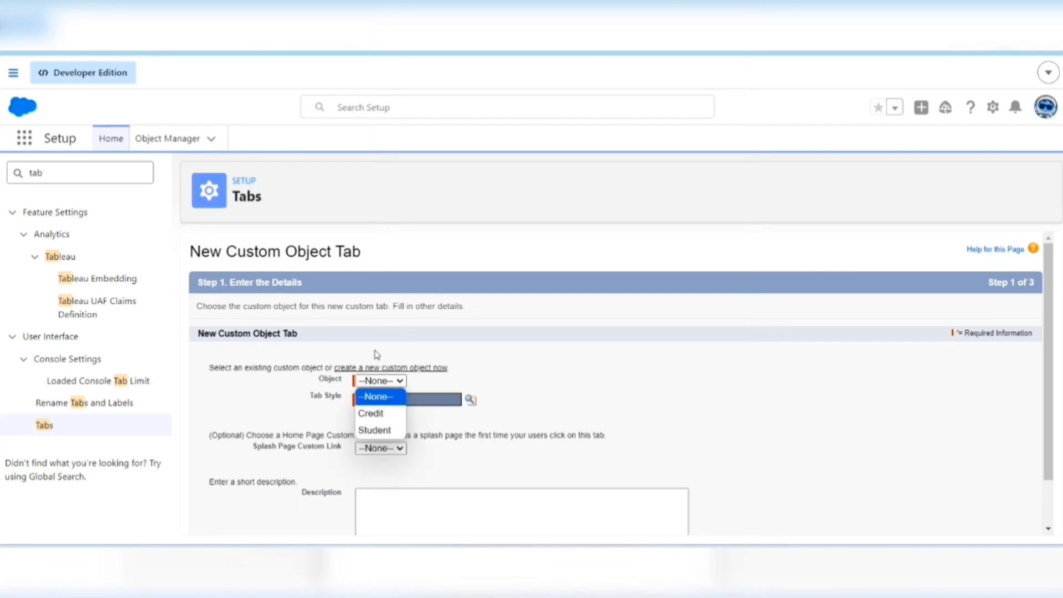
click(383, 432)
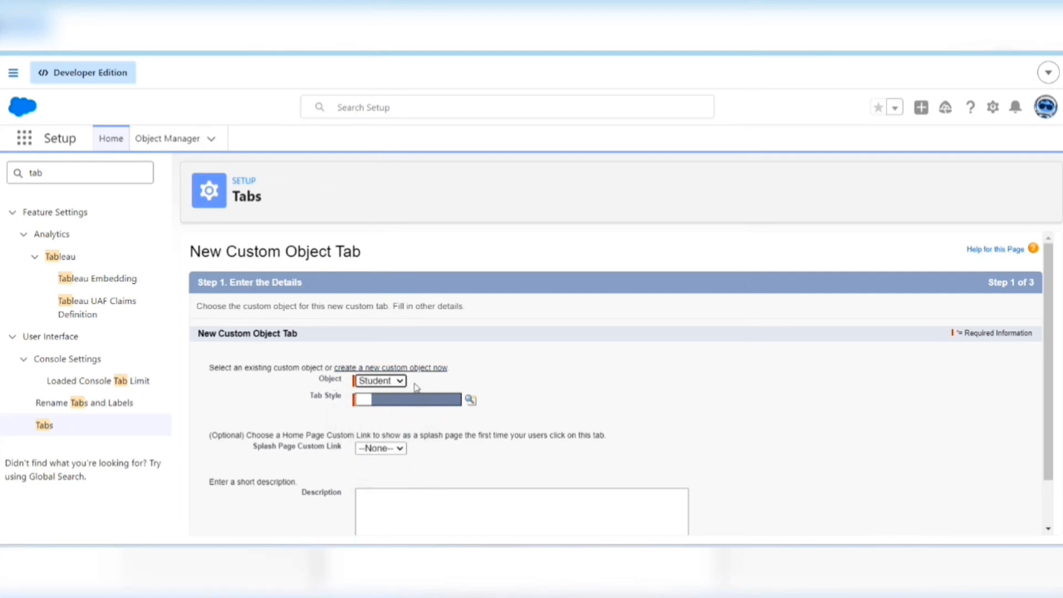
- Assign the Star tab style to the Student tab and continue to the profile settings
click(471, 400)
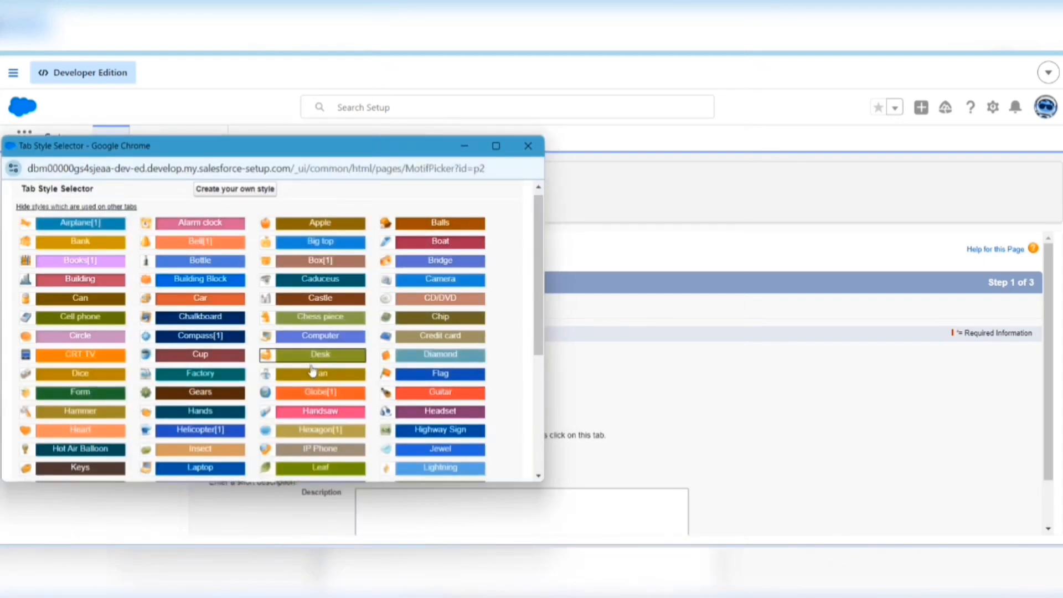
scroll(313, 370, down, 1)
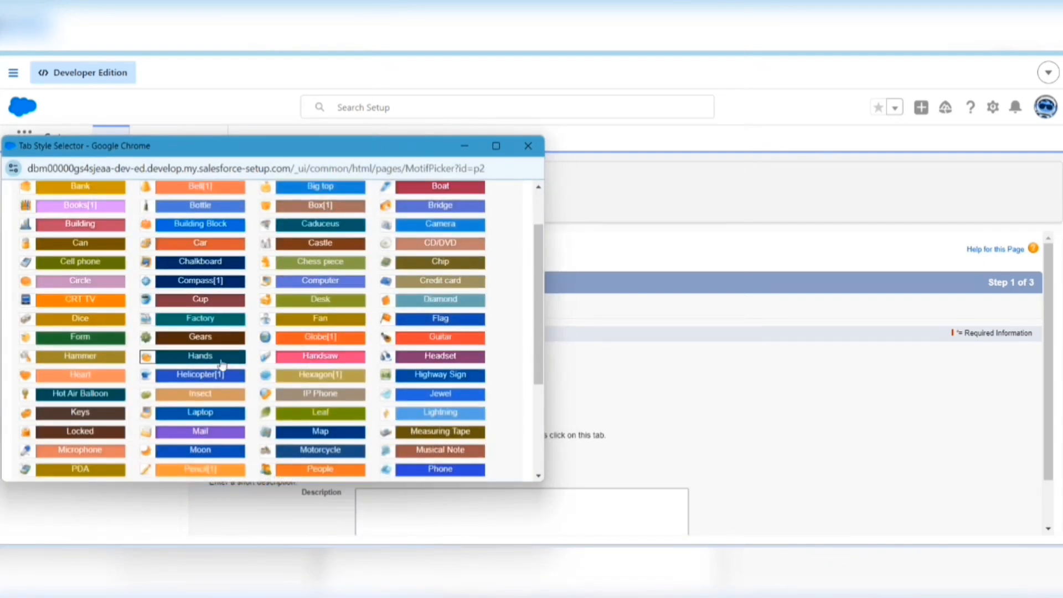
scroll(454, 386, down, 3)
click(454, 386)
scroll(562, 306, down, 1)
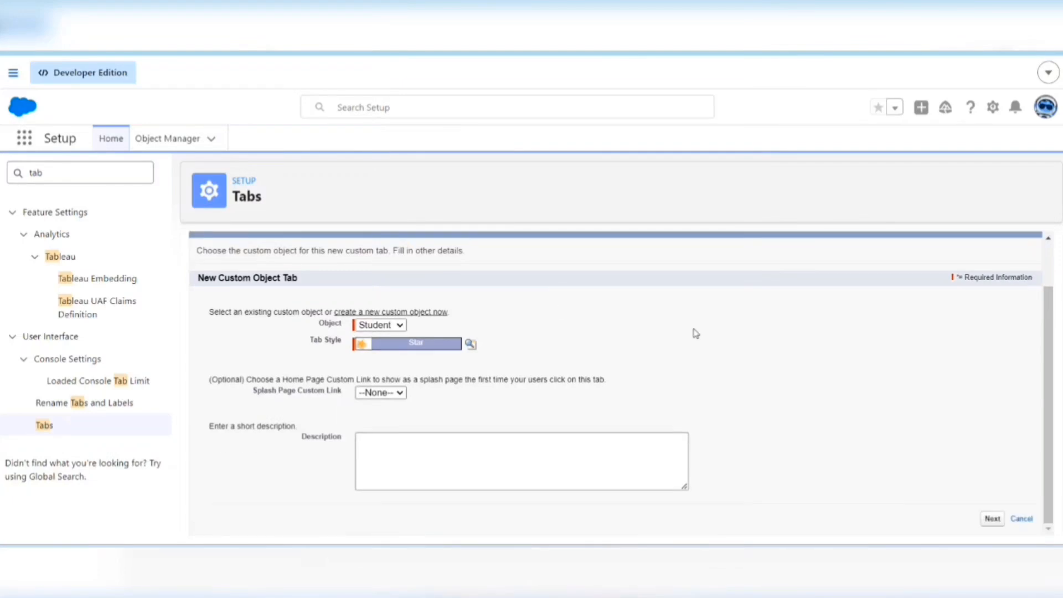
click(991, 519)
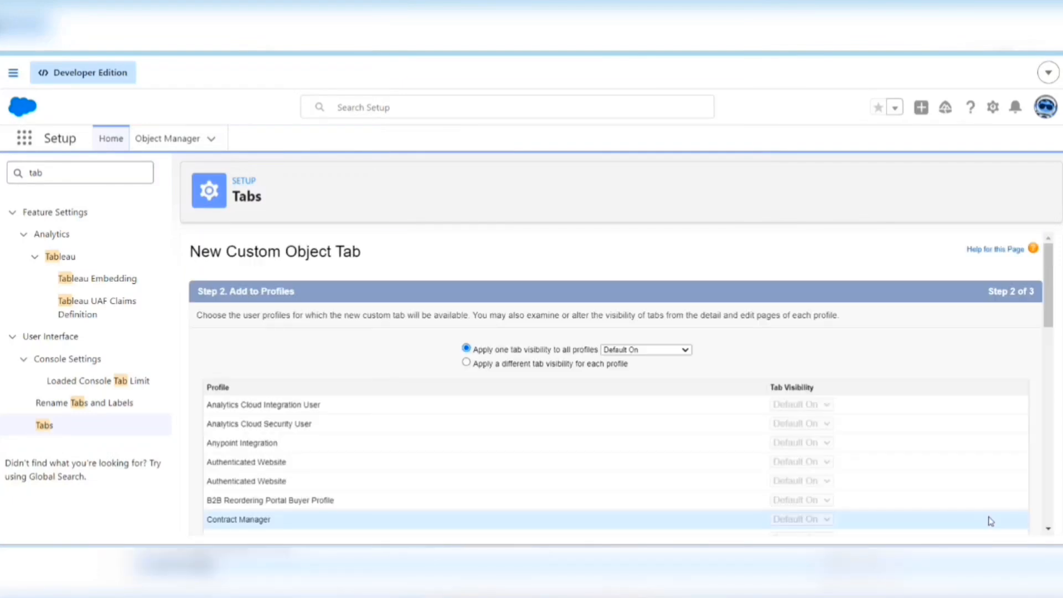
- Review the tab visibility options, keep Default On for all profiles, and continue to the custom app settings
scroll(991, 520, down, 1)
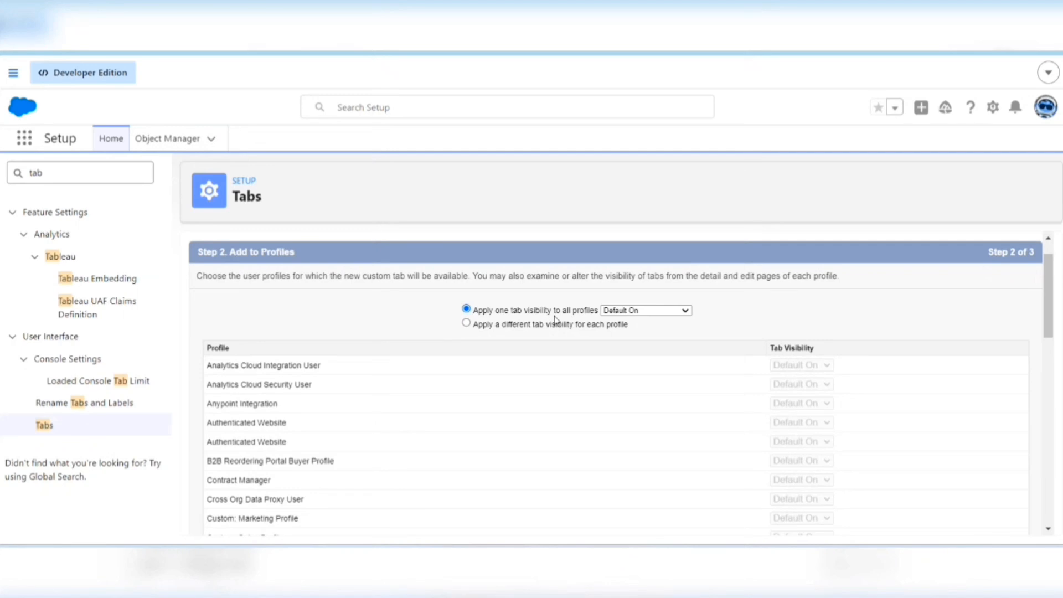
click(659, 313)
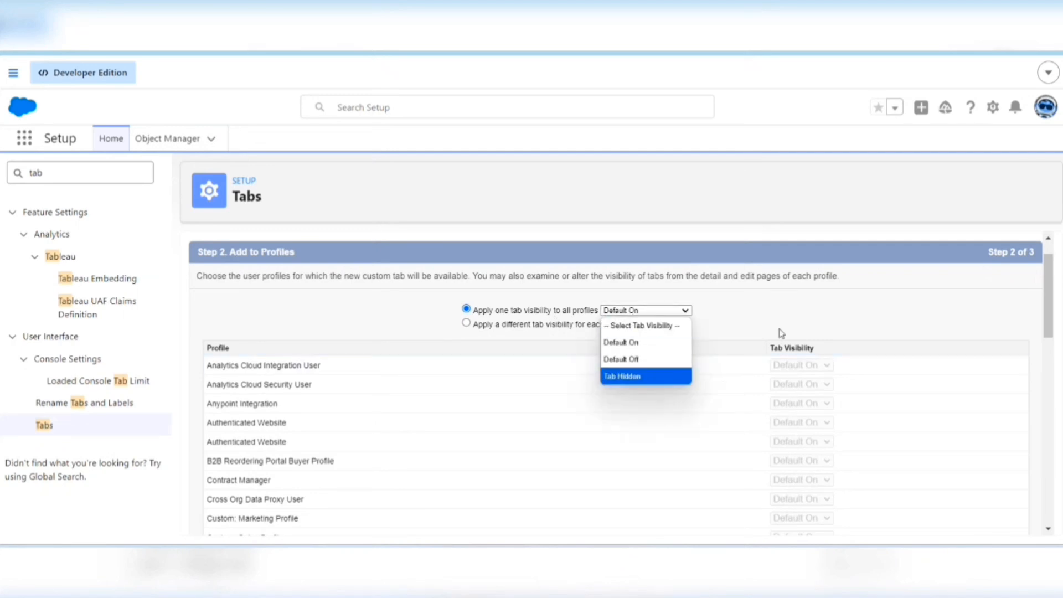
click(797, 324)
scroll(800, 415, down, 5)
scroll(800, 416, down, 5)
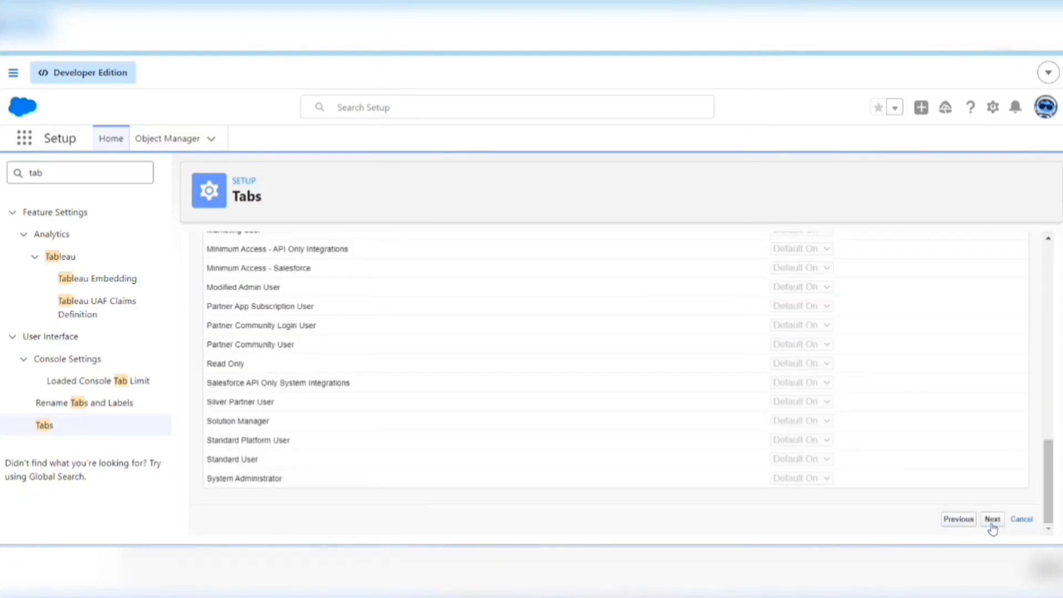
click(991, 520)
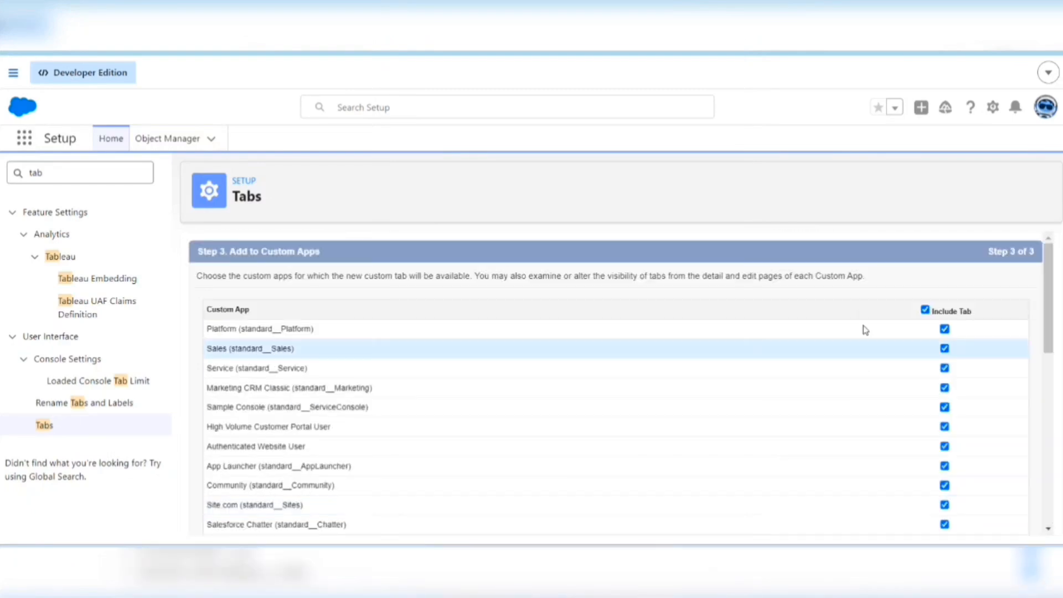
- Keep the Student tab included in all custom apps and appended to users' existing personal customizations, and save it
scroll(625, 382, down, 10)
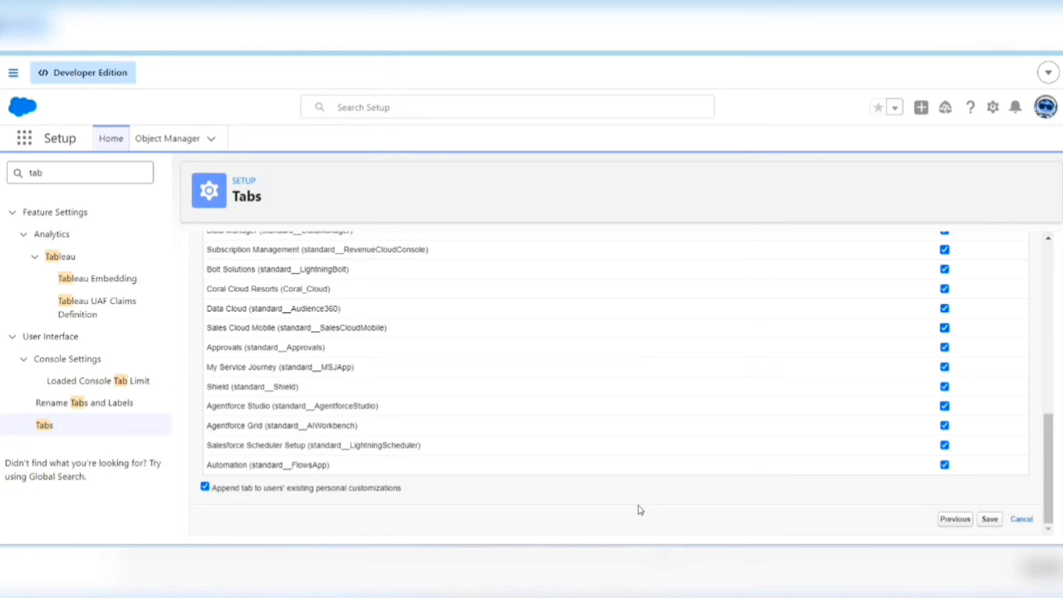
scroll(641, 510, up, 10)
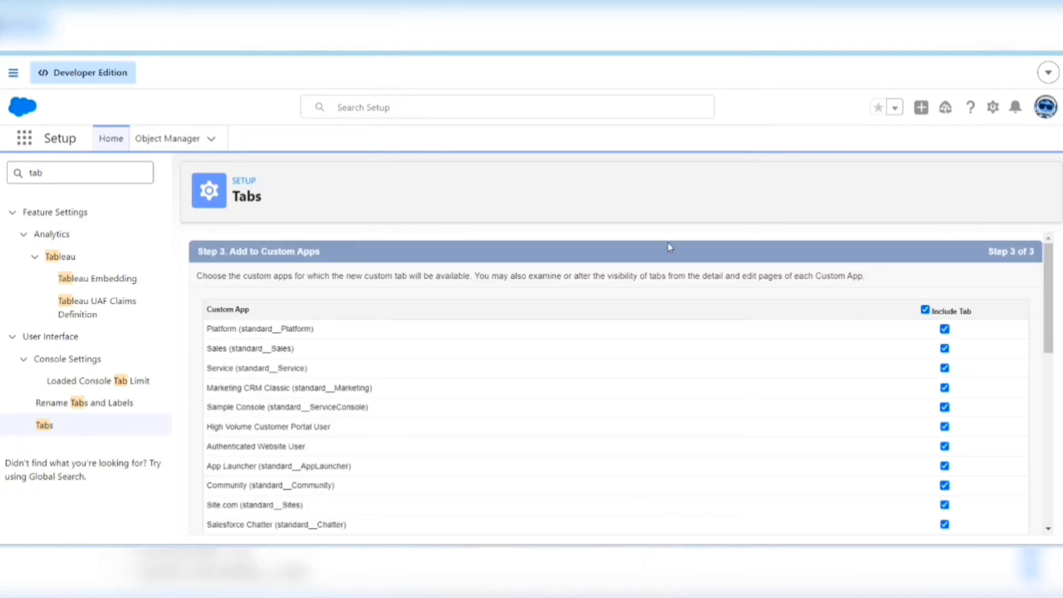
scroll(736, 491, down, 10)
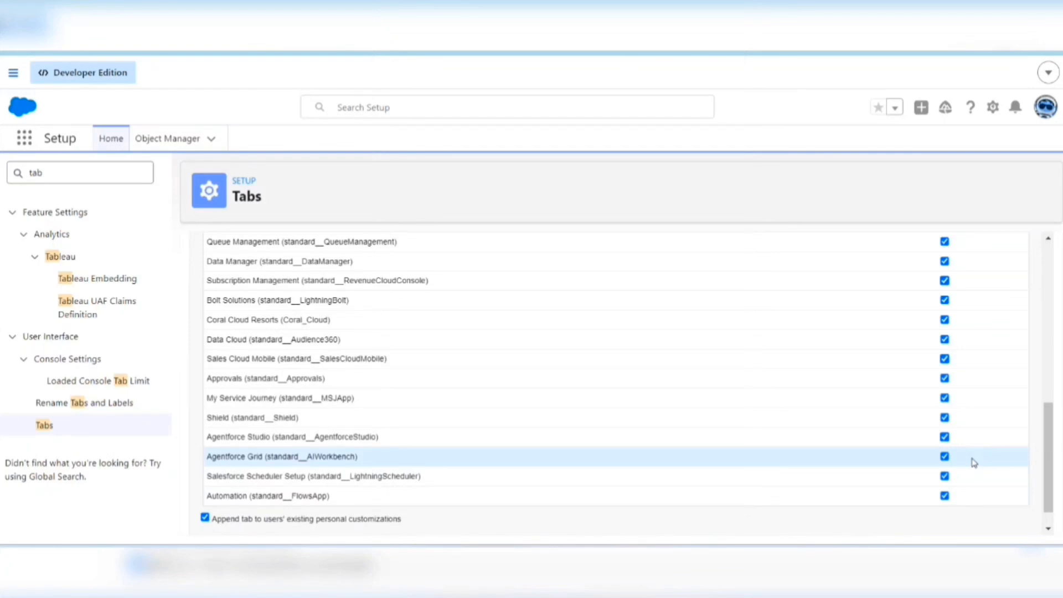
scroll(976, 455, down, 1)
scroll(972, 470, up, 3)
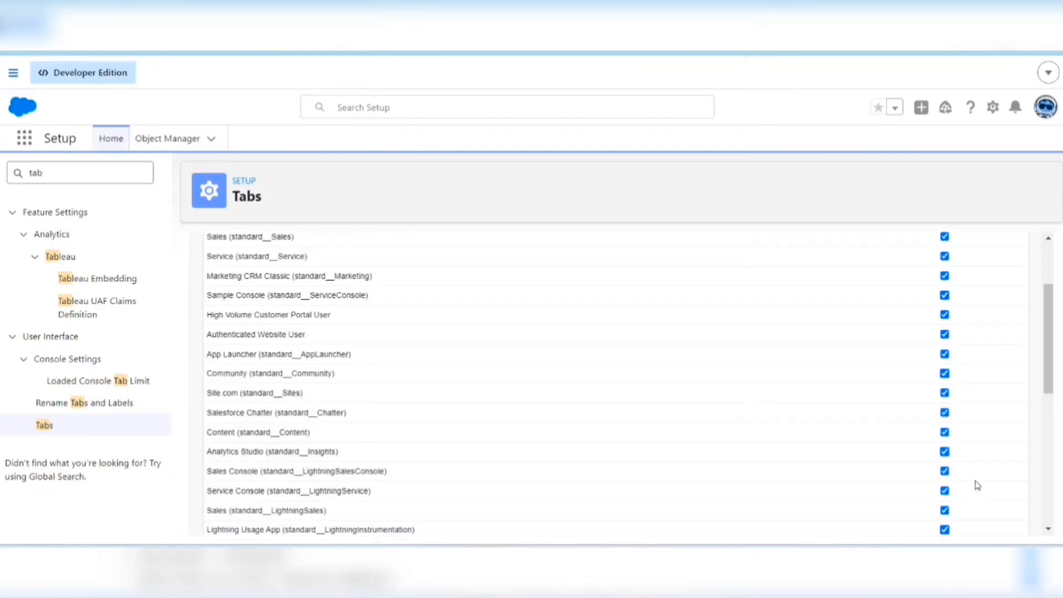
scroll(976, 484, down, 4)
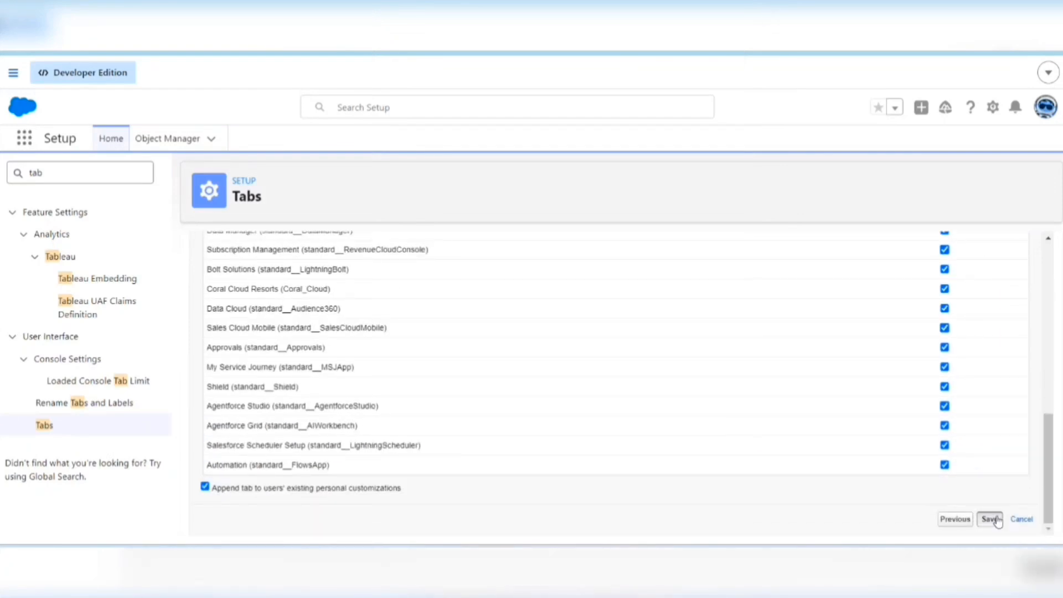
click(997, 522)
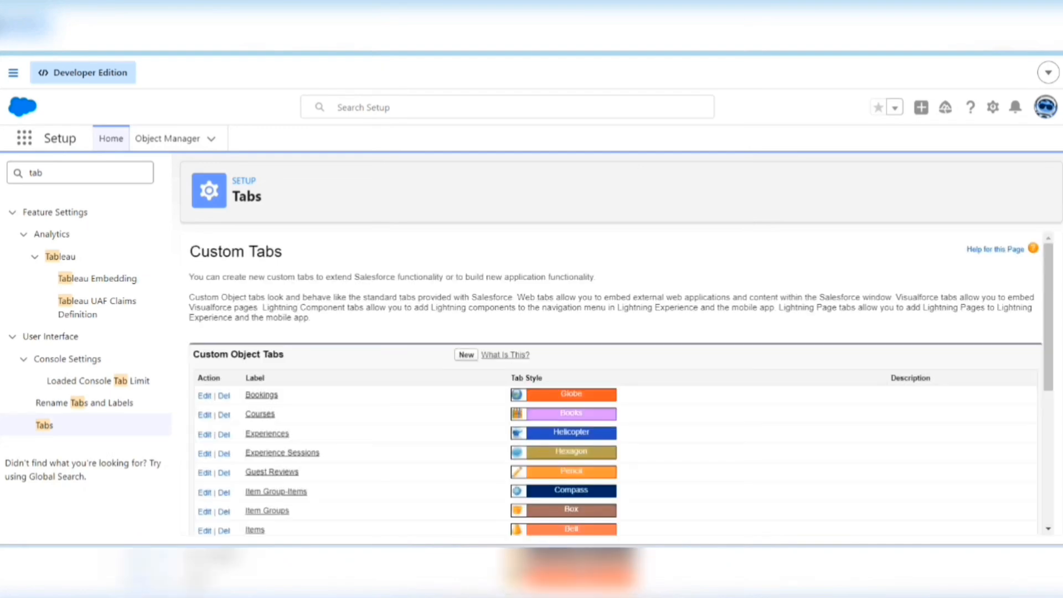
- Examine the Custom Object Tabs list for the Students tab and its tab style
scroll(310, 377, down, 2)
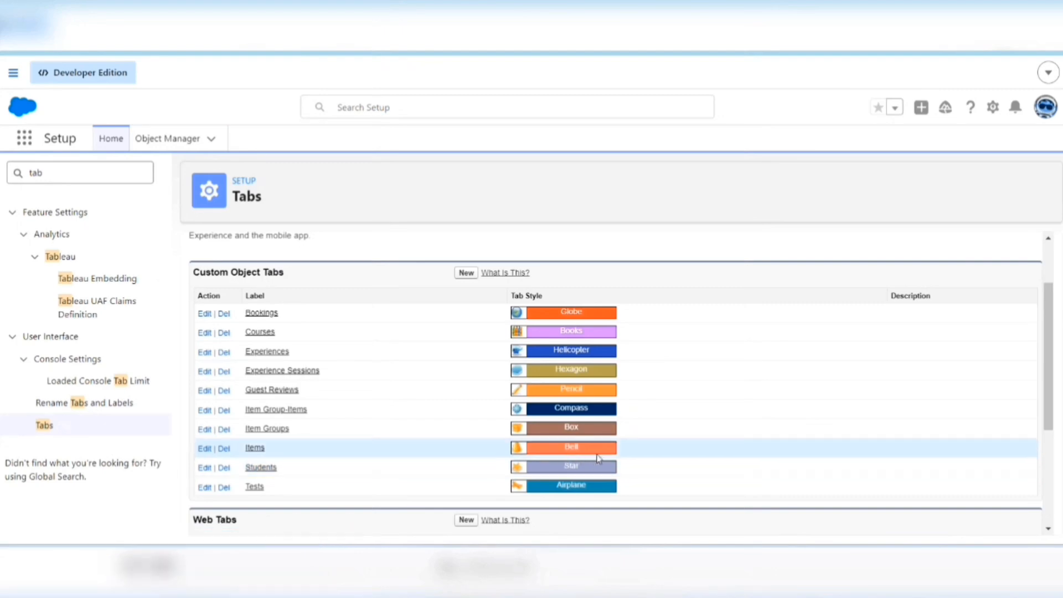
scroll(252, 312, up, 2)
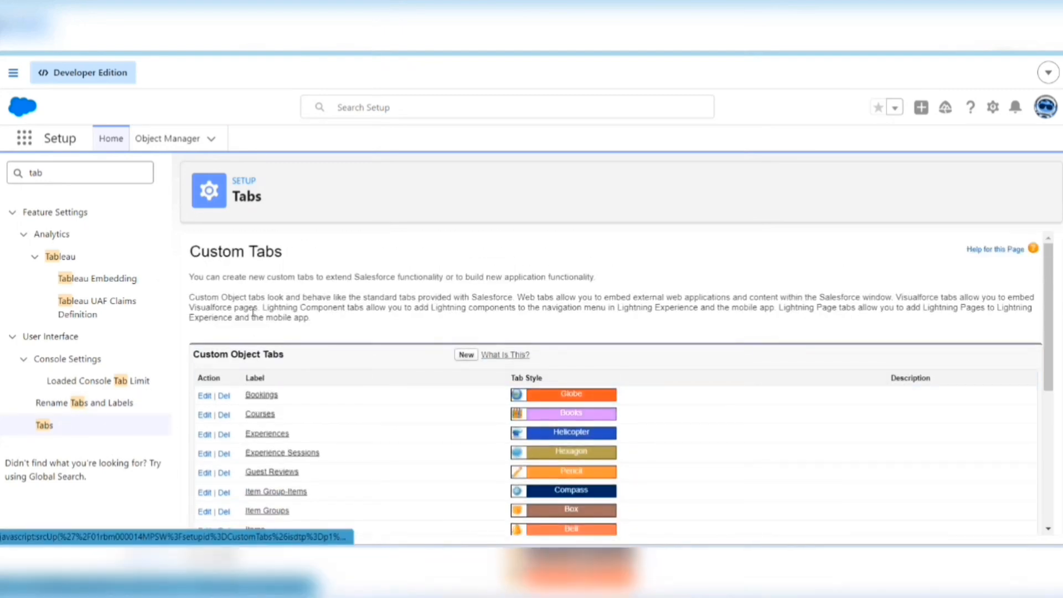
scroll(253, 311, down, 1)
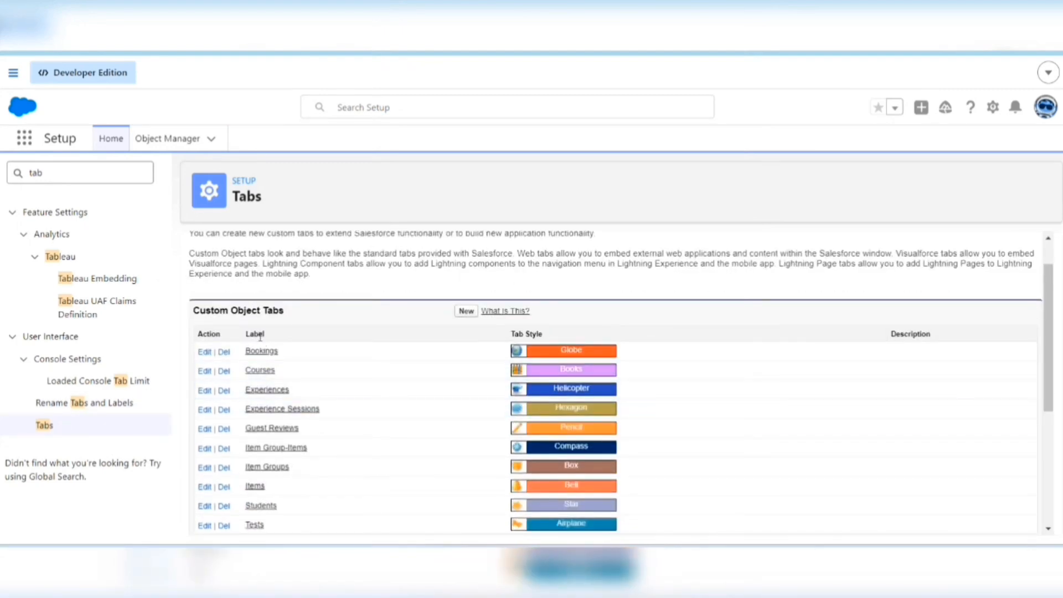
scroll(257, 465, down, 1)
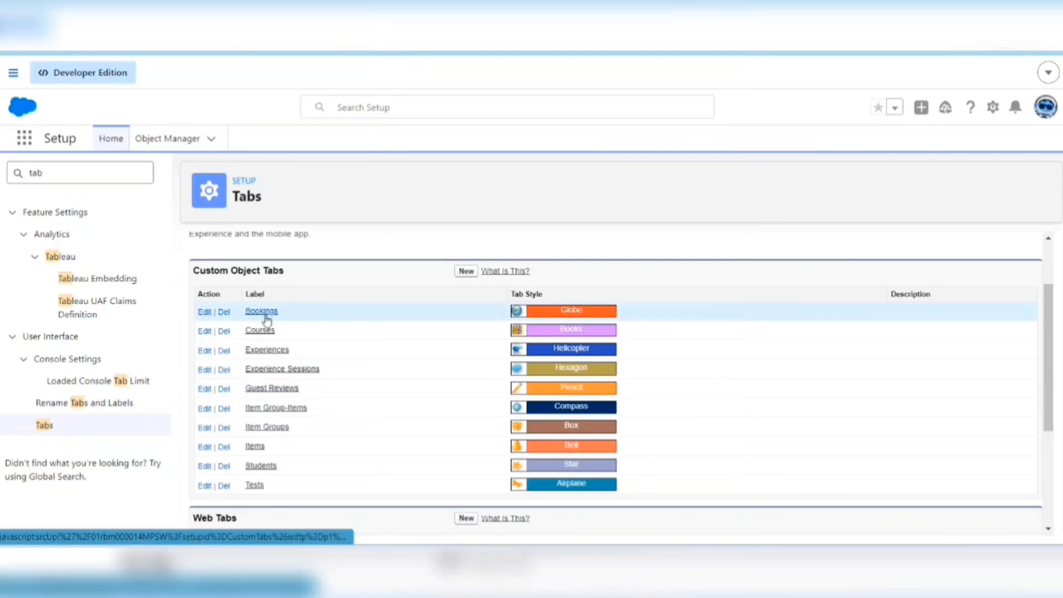
scroll(268, 491, up, 2)
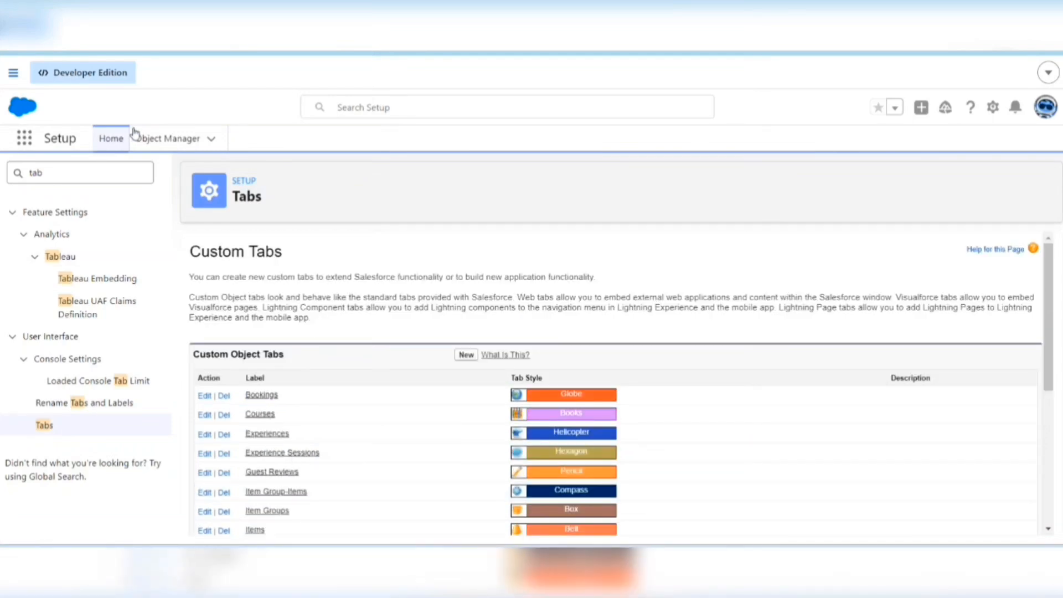
- Open the Service app and check its additional navigation items for the Students tab
click(20, 145)
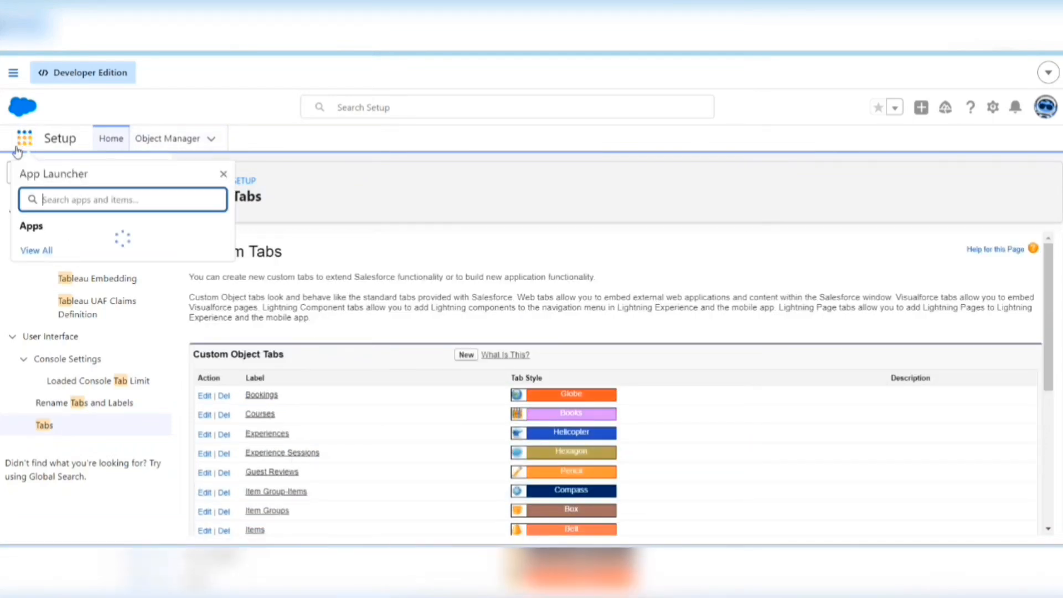
click(87, 258)
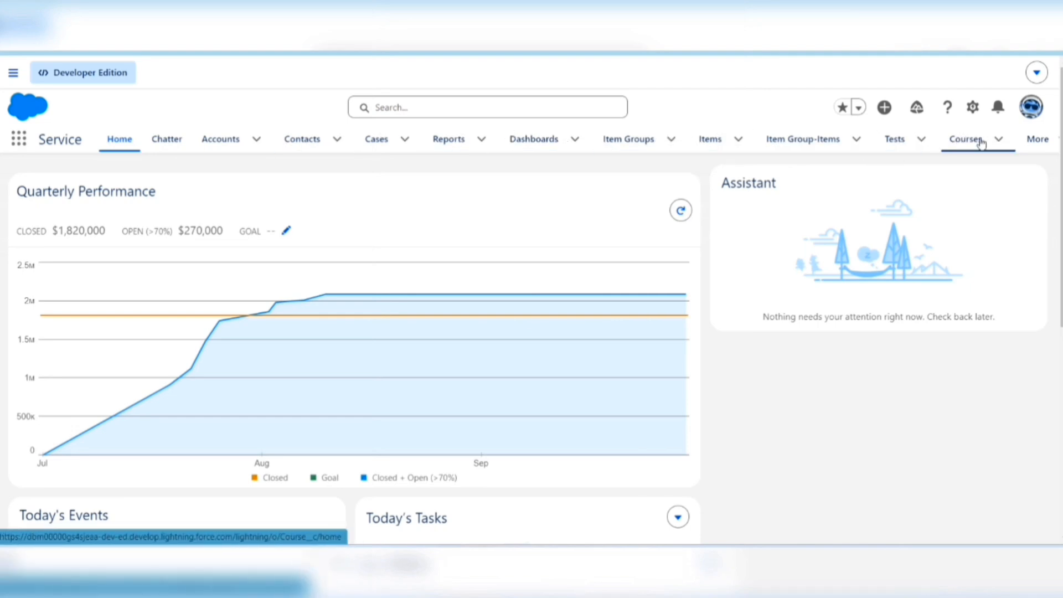
click(1045, 143)
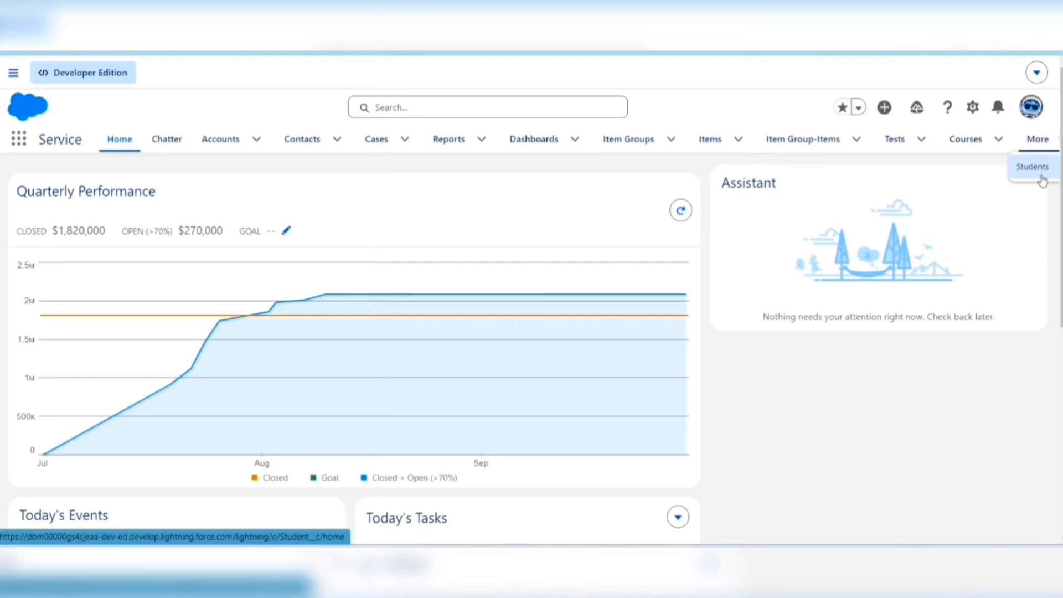